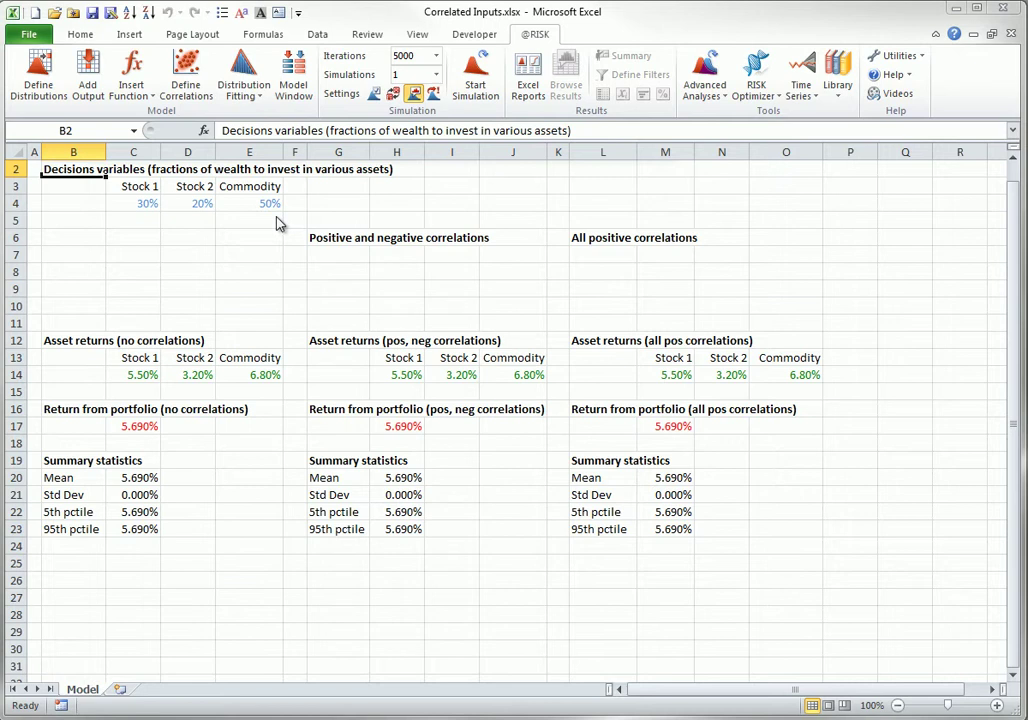
Examine the RiskNormal formulas of Stock 1, Stock 2 and Commodity in the no-correlation and positive/negative correlation asset returns
{"action": "double_click", "coordinate": [138, 374]}
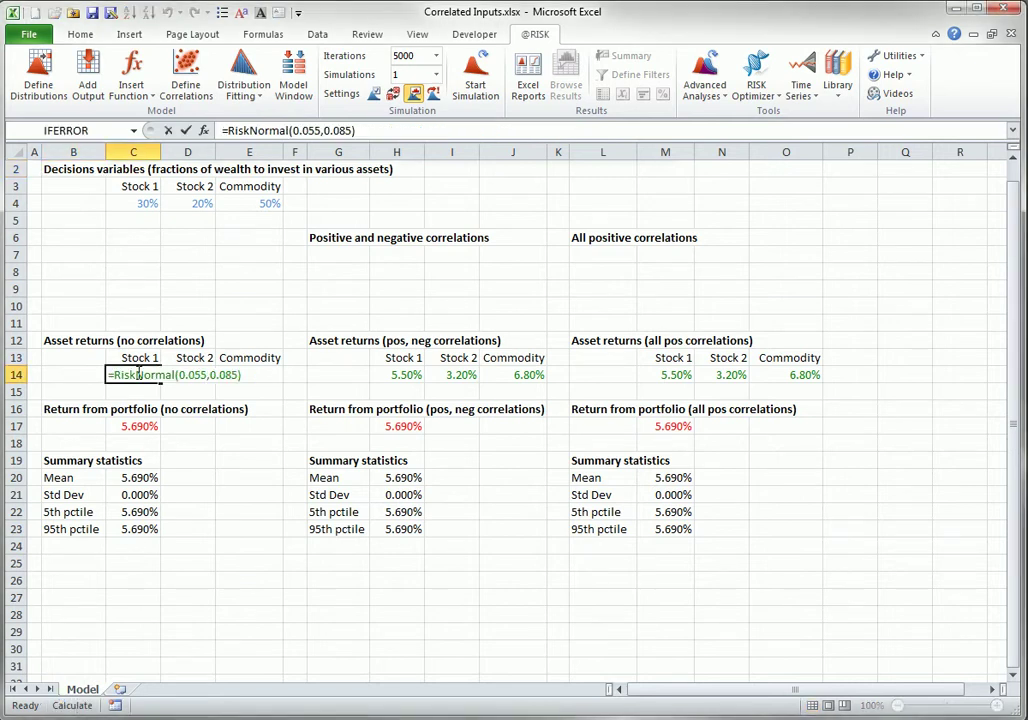
{"action": "key", "text": "Escape"}
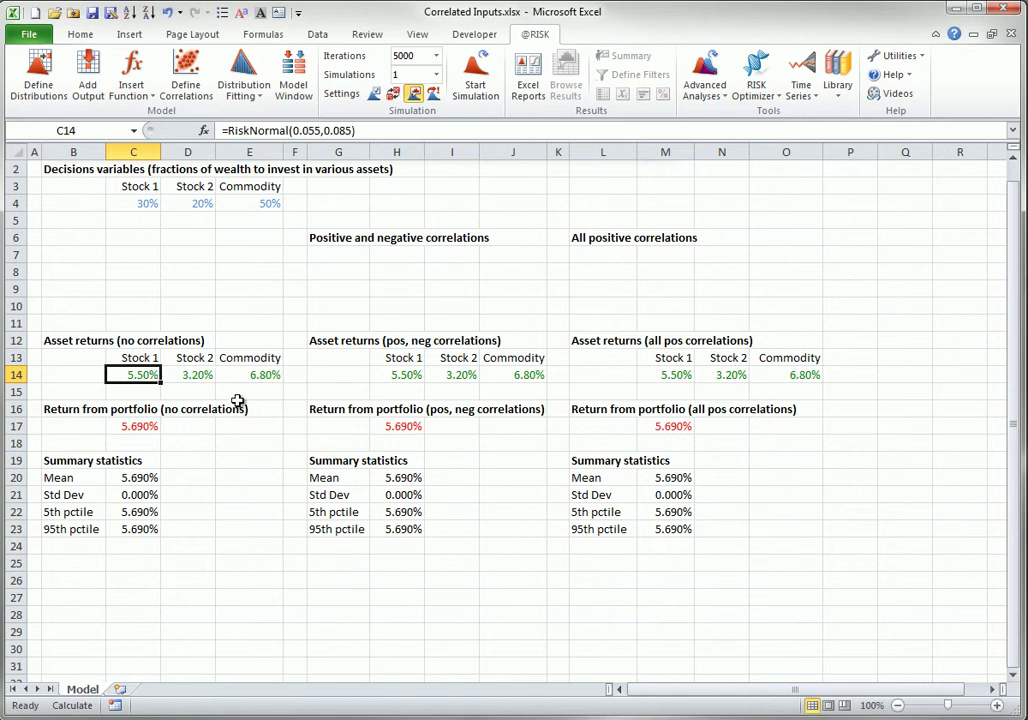
{"action": "double_click", "coordinate": [200, 377]}
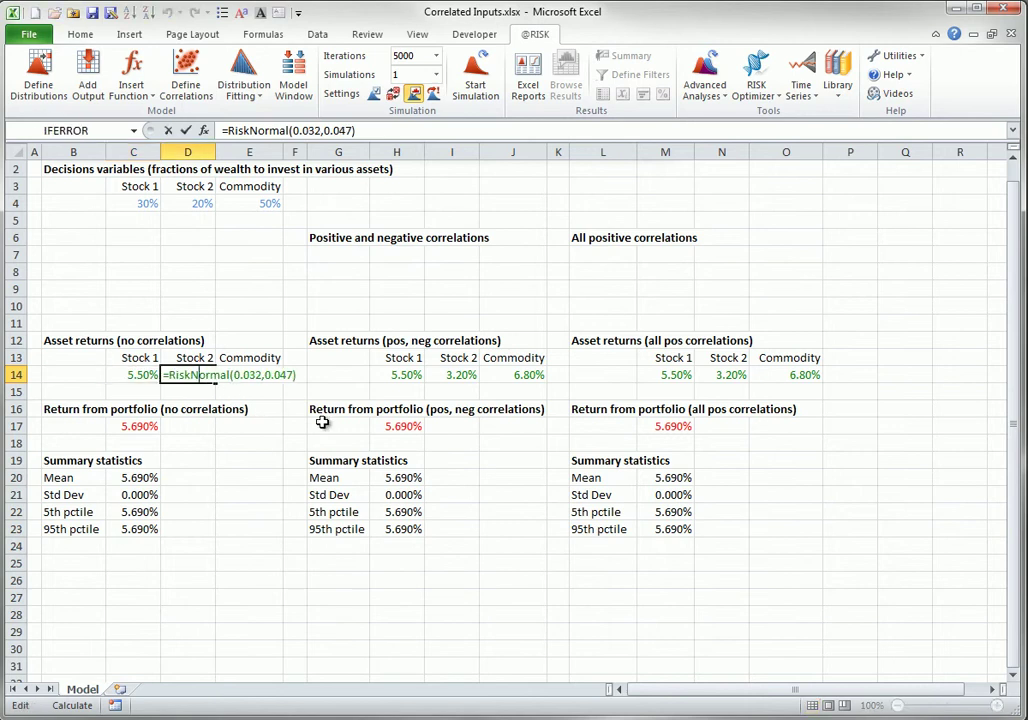
{"action": "key", "text": "Escape"}
{"action": "left_click", "coordinate": [258, 372]}
{"action": "double_click", "coordinate": [258, 372]}
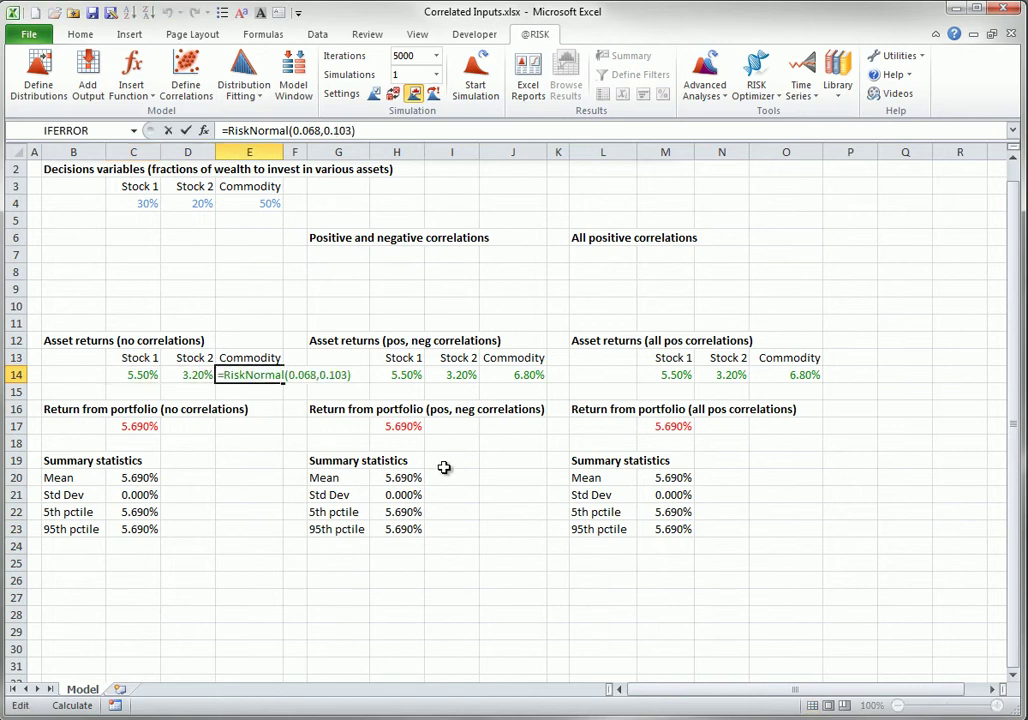
{"action": "key", "text": "Escape"}
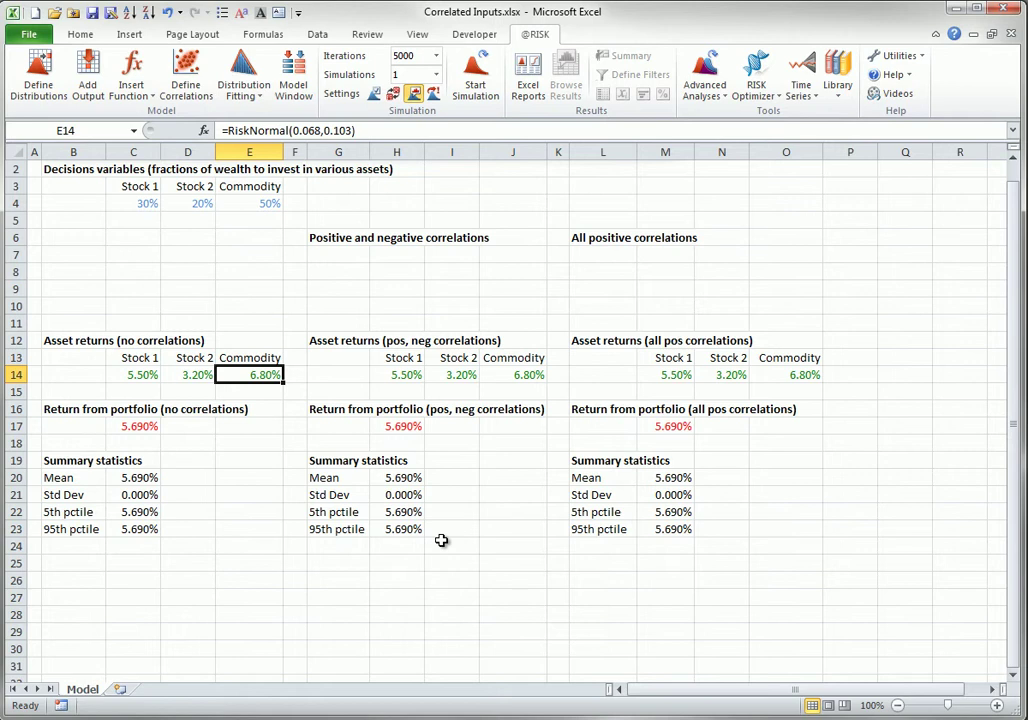
{"action": "left_click", "coordinate": [401, 375]}
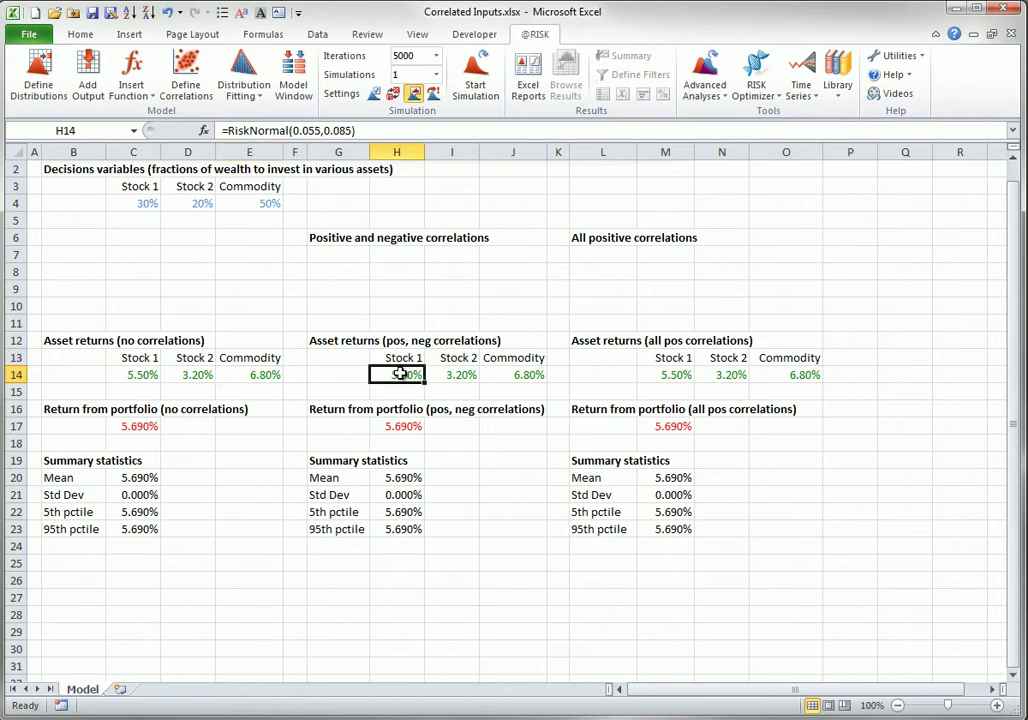
{"action": "left_click", "coordinate": [458, 376]}
{"action": "left_click", "coordinate": [509, 376]}
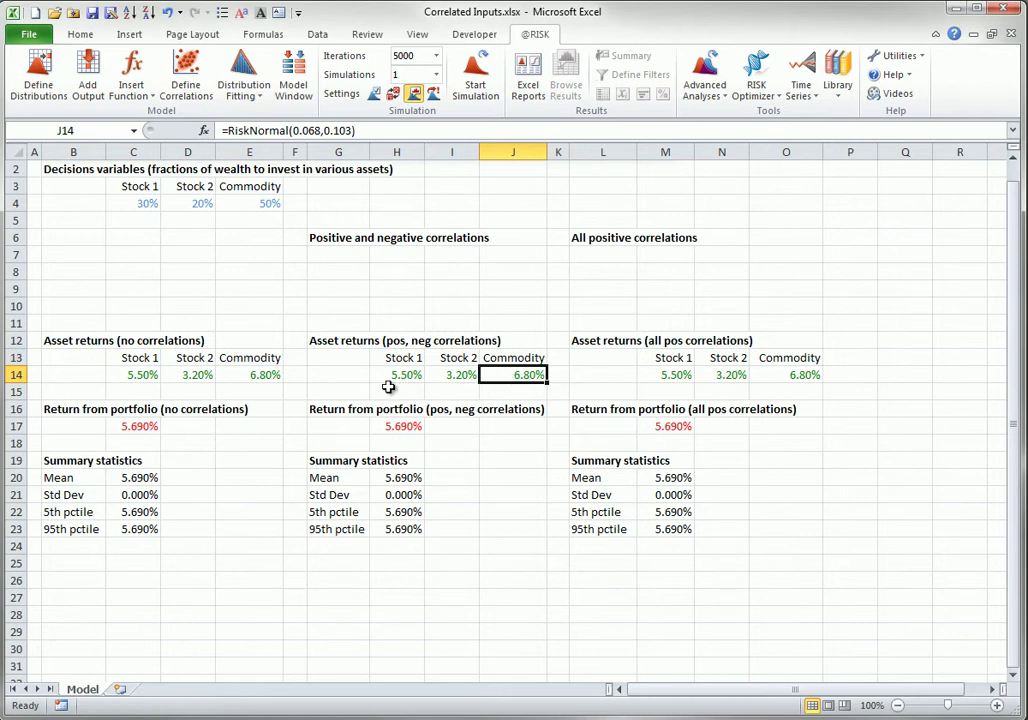
Define a correlation matrix for the asset returns in H14:J14, named CorrMatrix1 and located with its top-left cell at G7
{"action": "left_click_drag", "start_coordinate": [401, 375], "coordinate": [498, 373]}
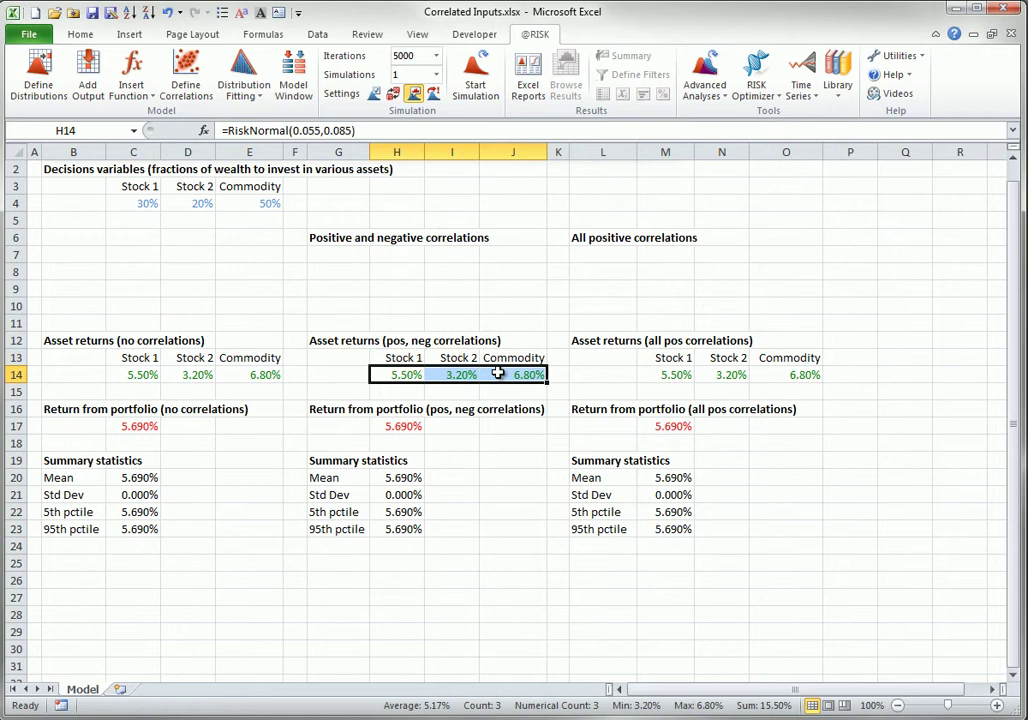
{"action": "left_click", "coordinate": [185, 70]}
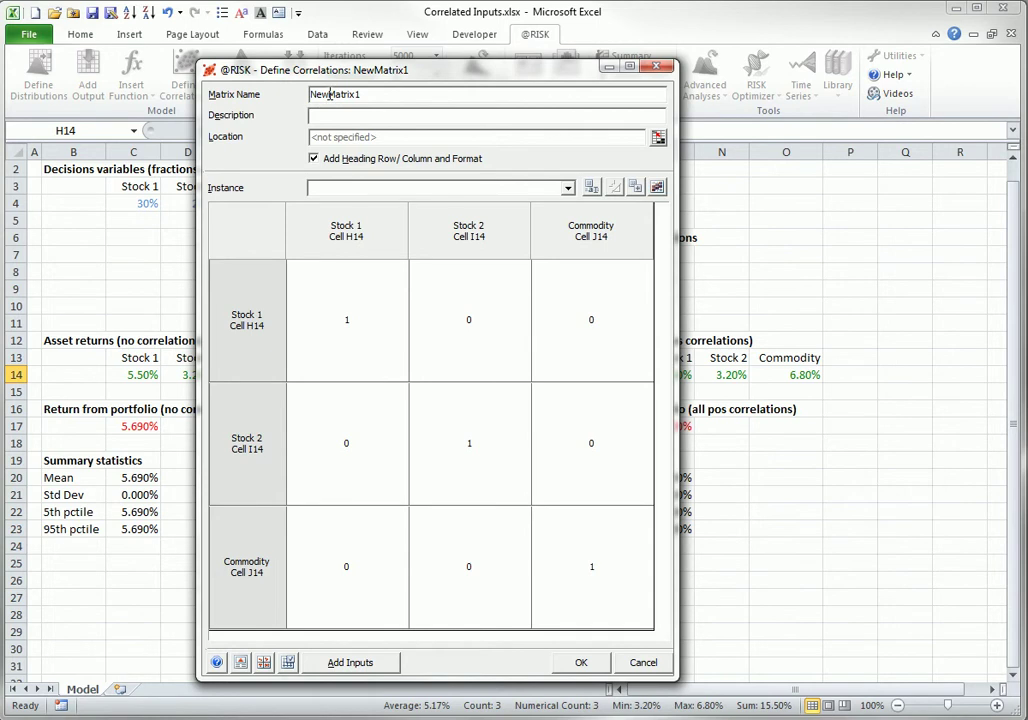
{"action": "left_click_drag", "start_coordinate": [329, 94], "coordinate": [310, 94]}
{"action": "type", "text": "Corr"}
{"action": "left_click", "coordinate": [658, 140]}
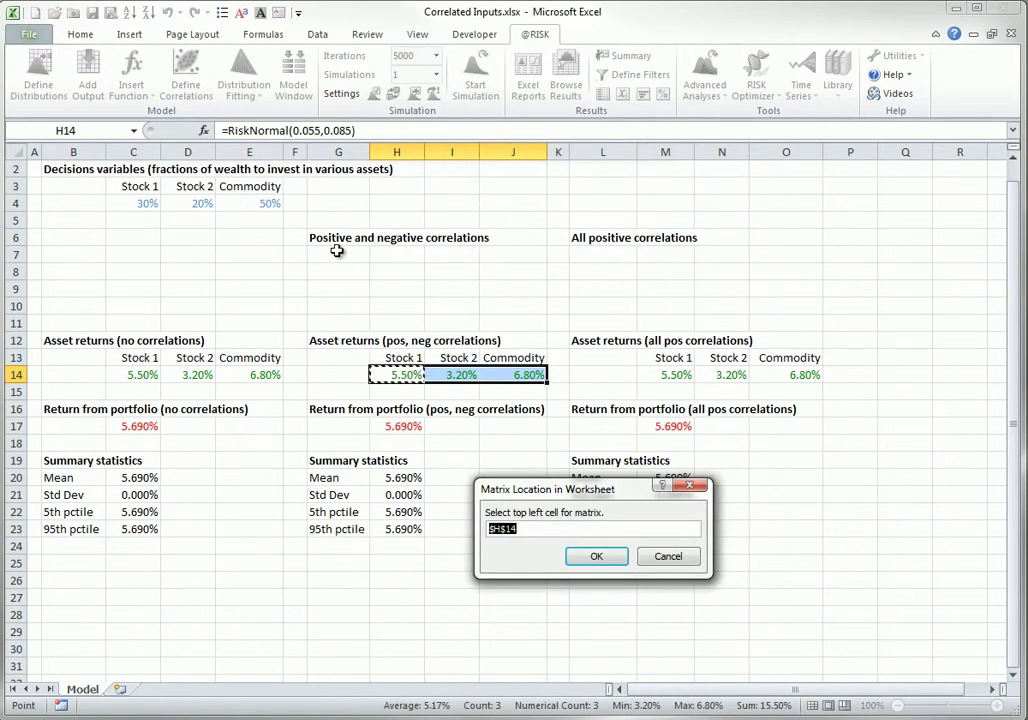
{"action": "left_click", "coordinate": [337, 251]}
{"action": "left_click", "coordinate": [594, 556]}
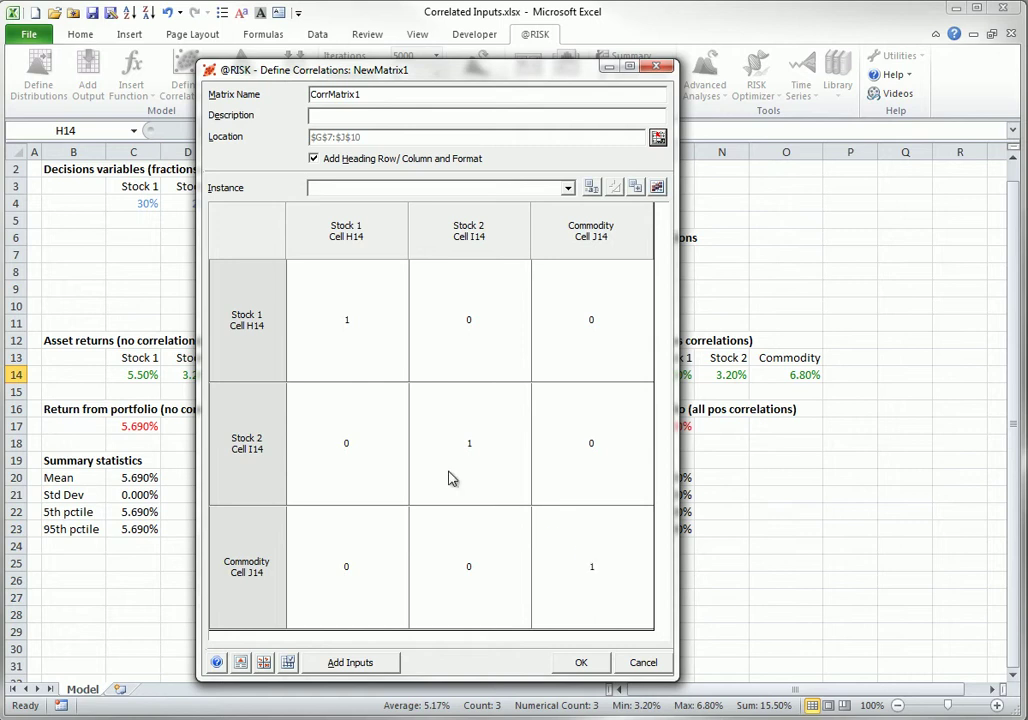
Set CorrMatrix1's correlations to .8 for Stock 1–Stock 2, -.6 for Stock 1–Commodity and -.7 for Stock 2–Commodity, and write it to the sheet
{"action": "left_click", "coordinate": [357, 447]}
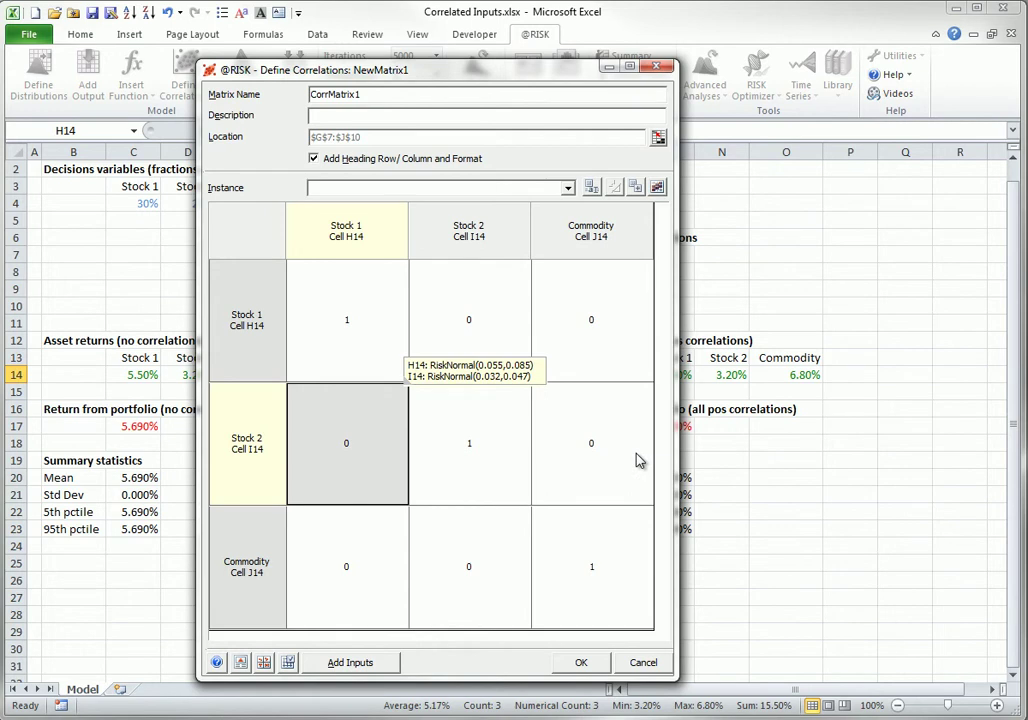
{"action": "type", "text": ".8"}
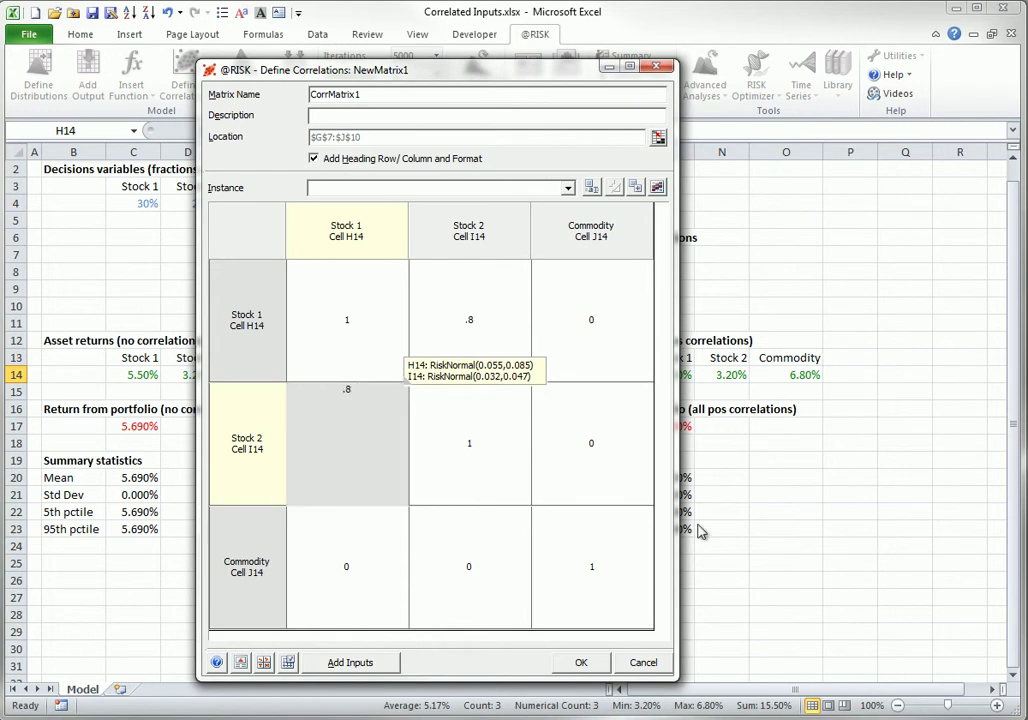
{"action": "left_click", "coordinate": [333, 573]}
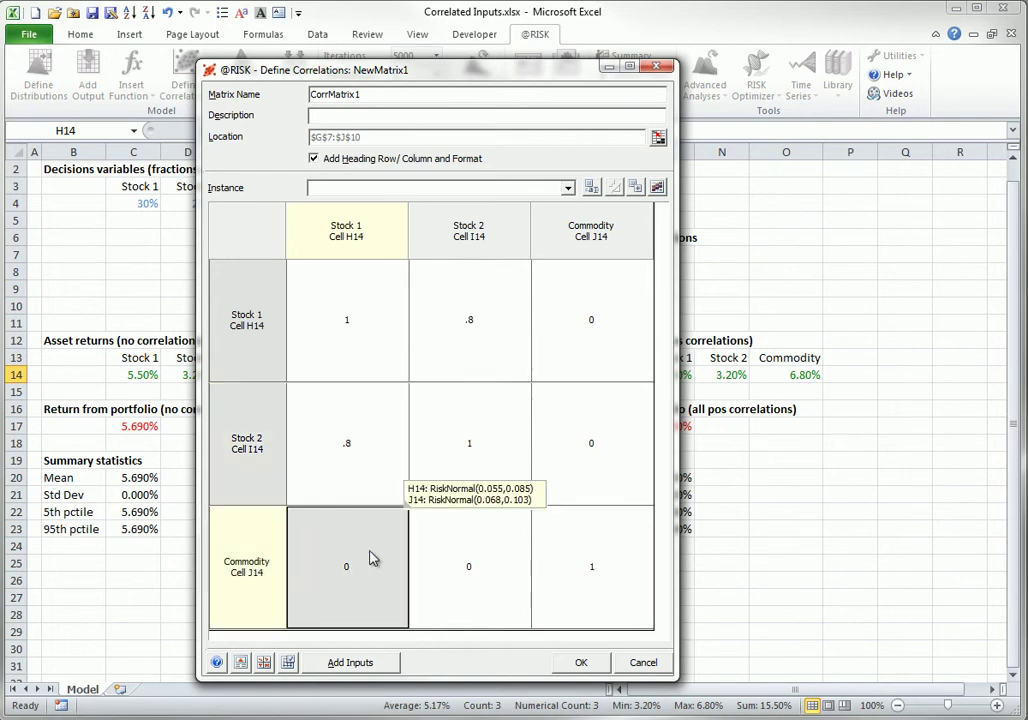
{"action": "type", "text": "-.6"}
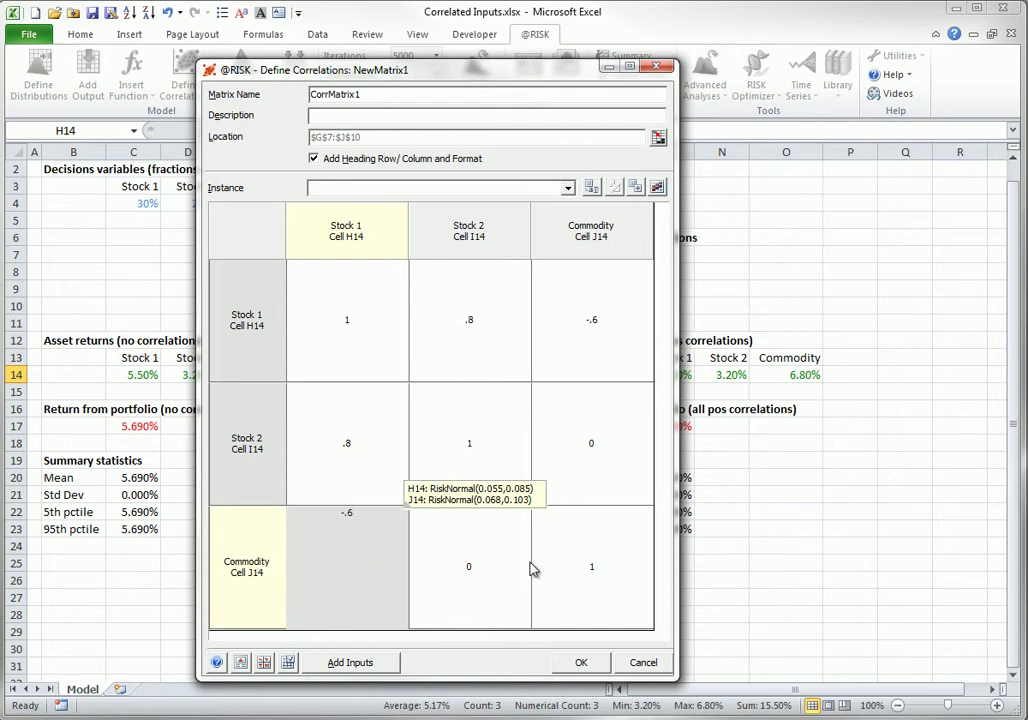
{"action": "left_click", "coordinate": [512, 558]}
{"action": "type", "text": "-.7"}
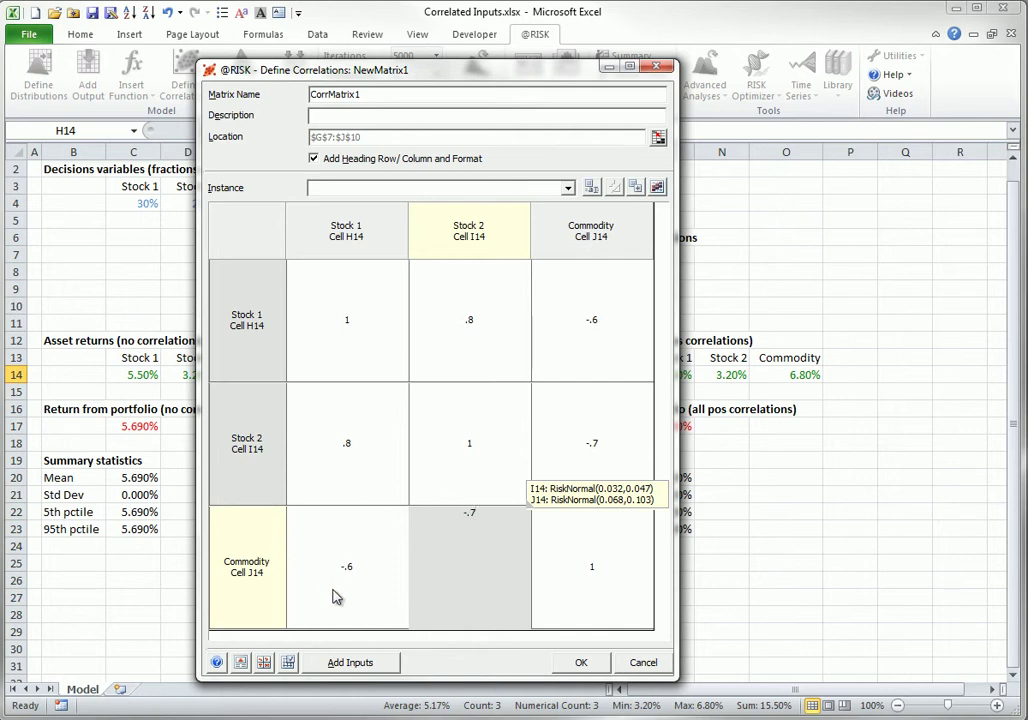
{"action": "left_click", "coordinate": [581, 665]}
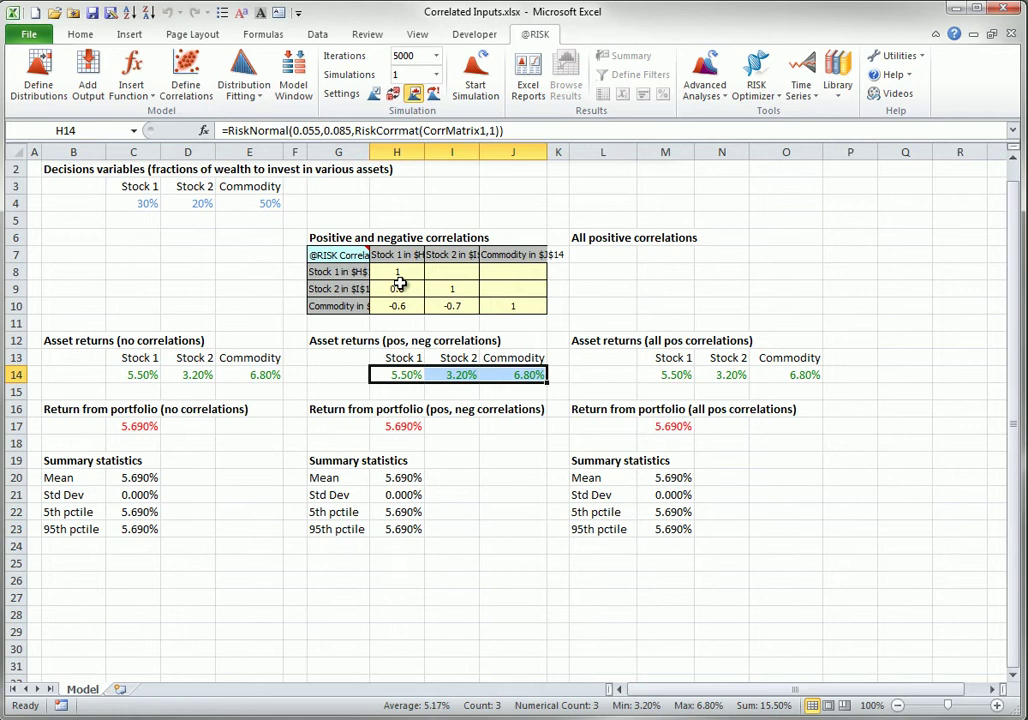
Compare the uncorrelated Stock 2 formula in D14 with the correlated return formulas in I14, H14 and J14, examining their RiskCorrmat arguments
{"action": "double_click", "coordinate": [198, 377]}
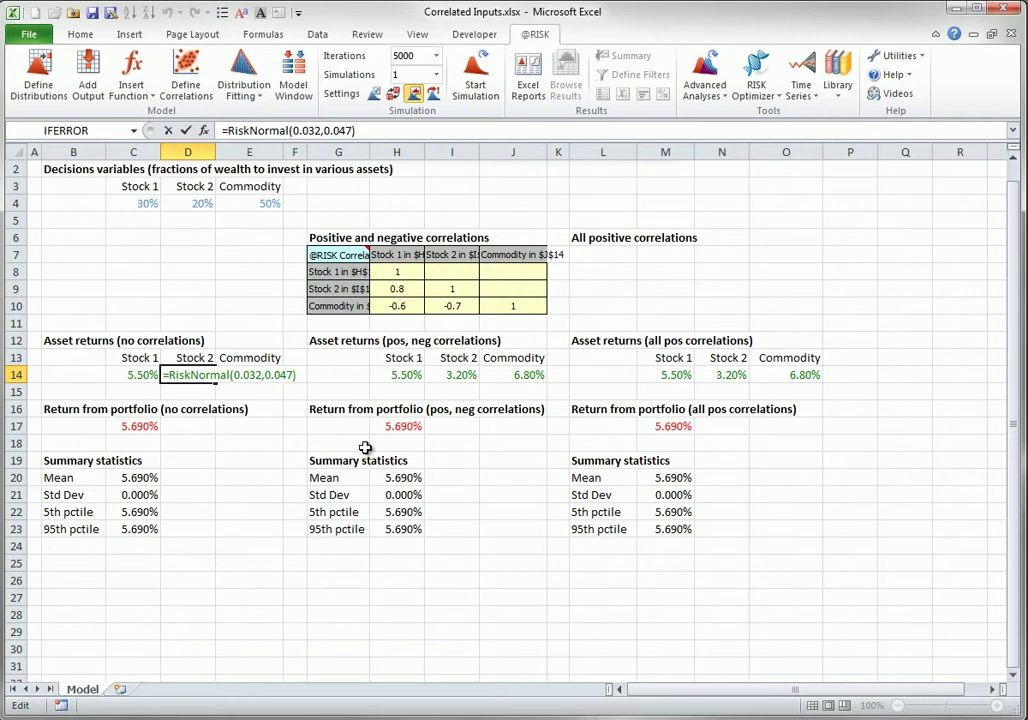
{"action": "key", "text": "Escape"}
{"action": "left_click", "coordinate": [452, 376]}
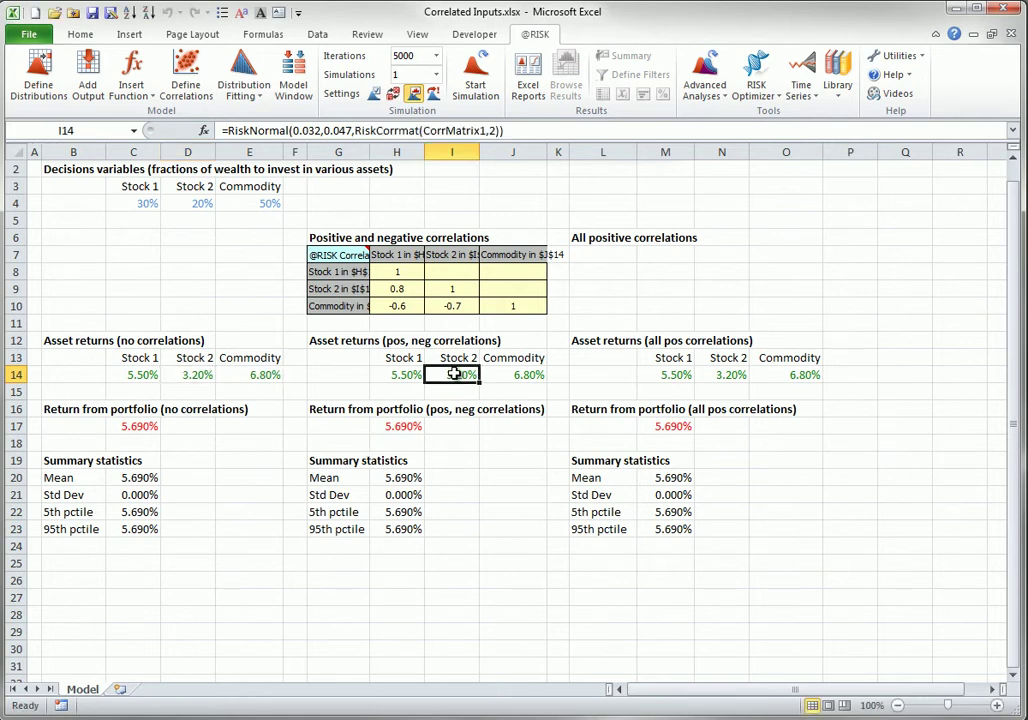
{"action": "double_click", "coordinate": [452, 376]}
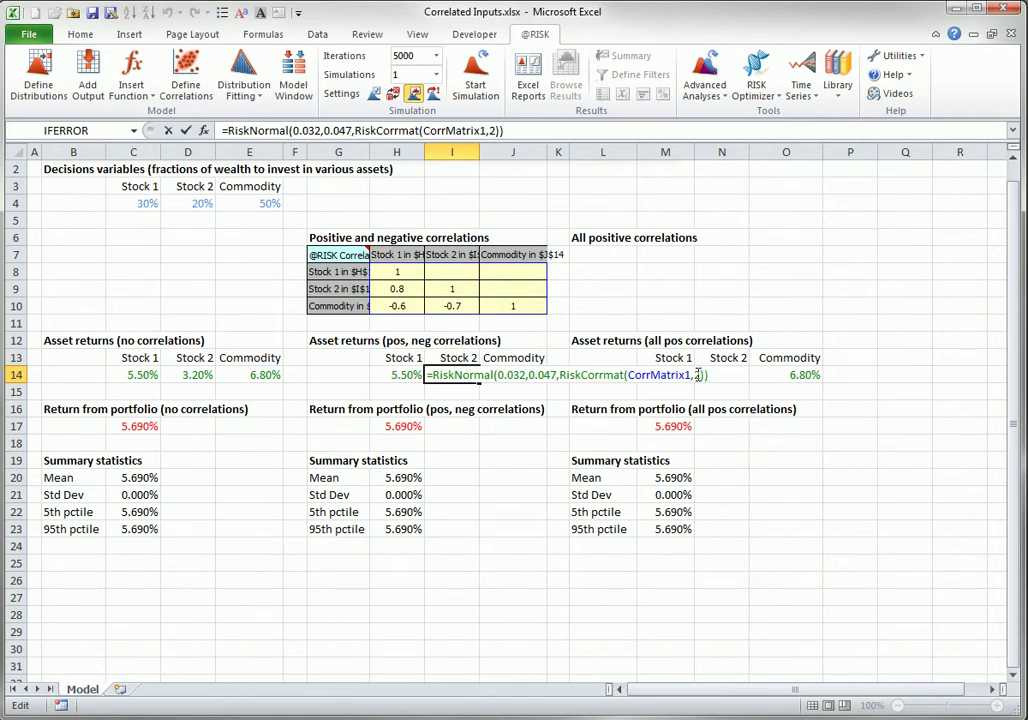
{"action": "key", "text": "Escape"}
{"action": "double_click", "coordinate": [399, 375]}
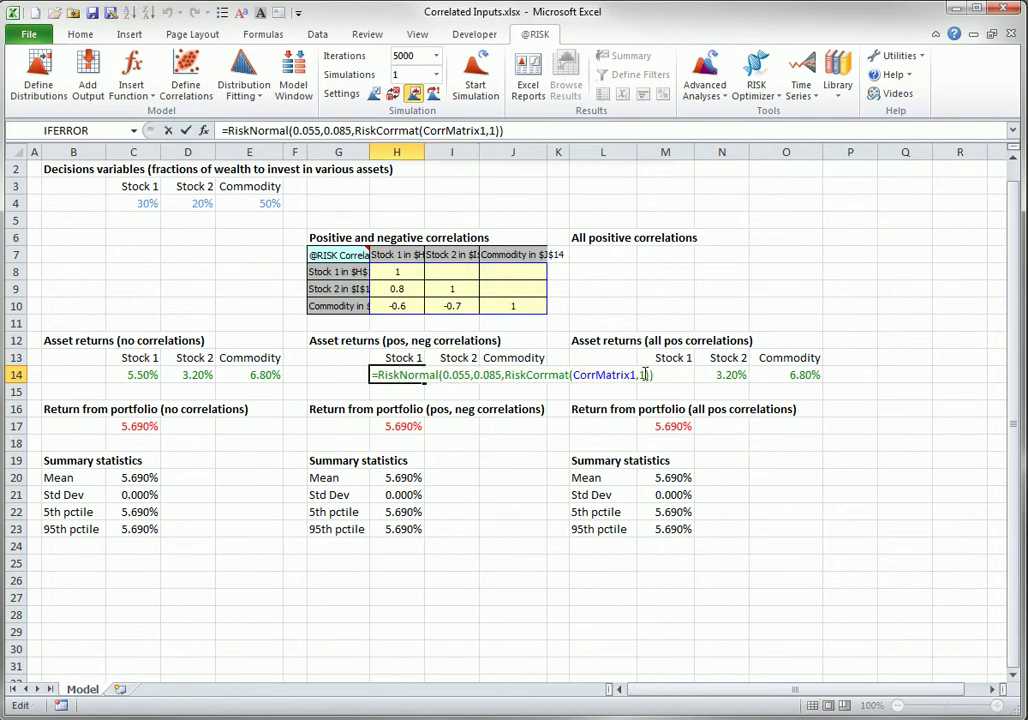
{"action": "key", "text": "Escape"}
{"action": "double_click", "coordinate": [523, 374]}
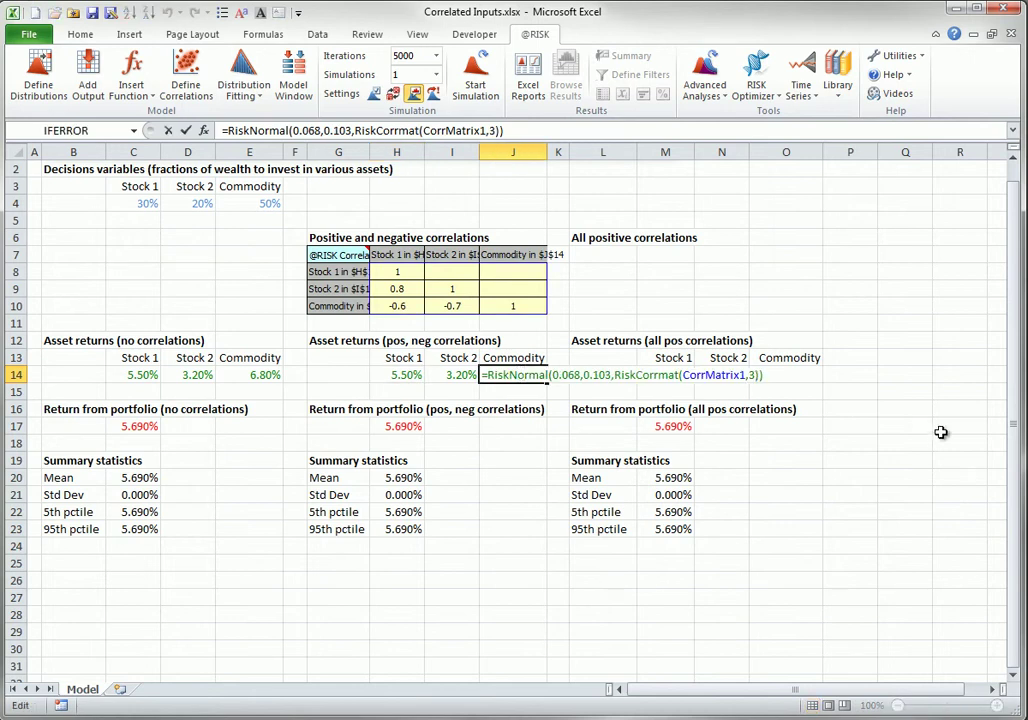
{"action": "key", "text": "Escape"}
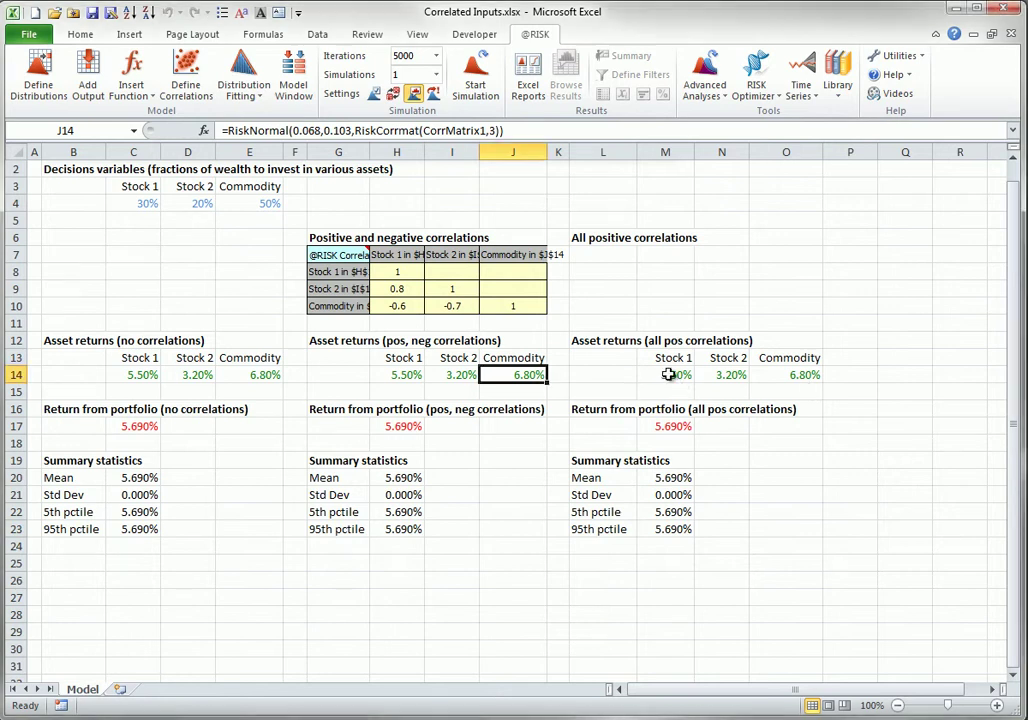
Define a correlation matrix for the asset returns in M14:O14, named CorrMatrix2 and located with its top-left cell at L7
{"action": "left_click_drag", "start_coordinate": [667, 374], "coordinate": [790, 374]}
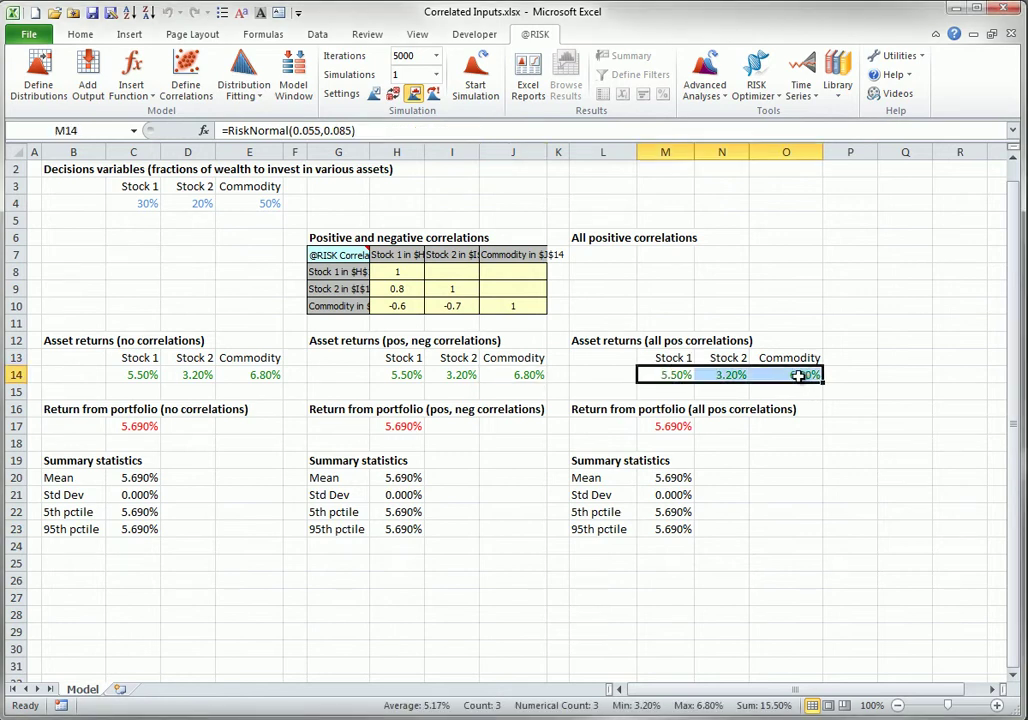
{"action": "left_click", "coordinate": [186, 75]}
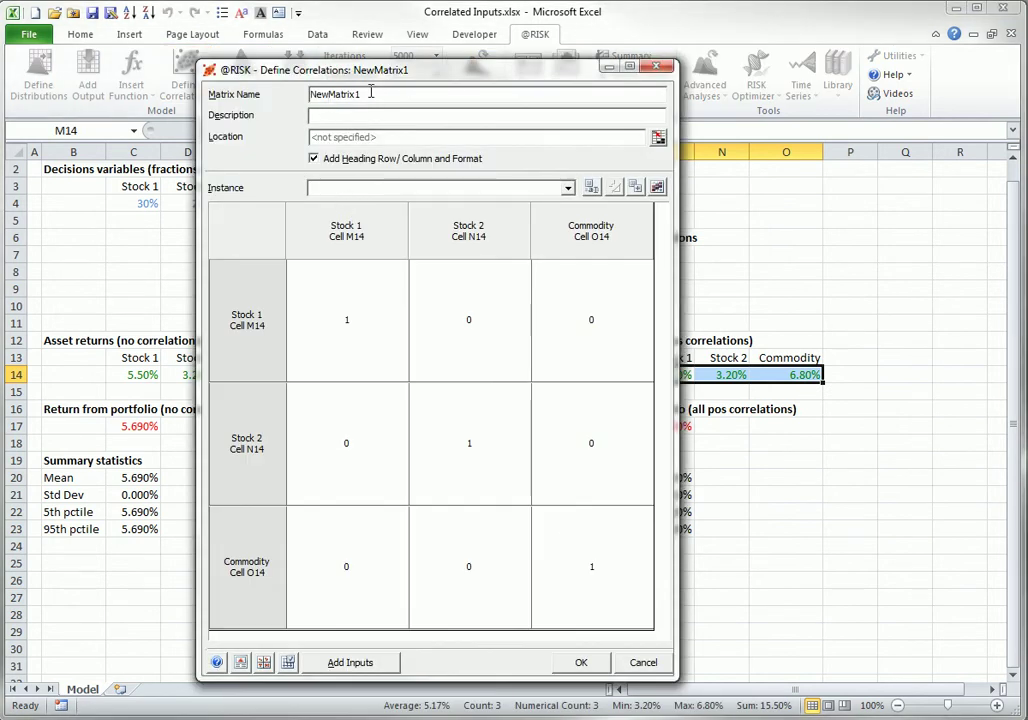
{"action": "type", "text": "CorrMatrix2"}
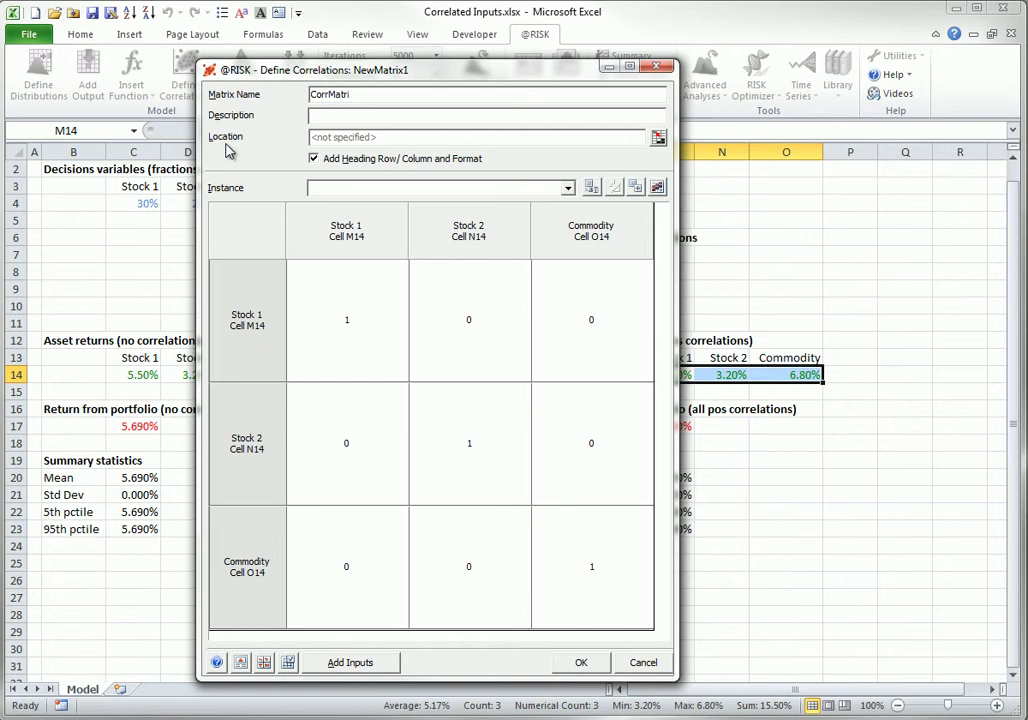
{"action": "left_click", "coordinate": [658, 137]}
{"action": "left_click", "coordinate": [598, 254]}
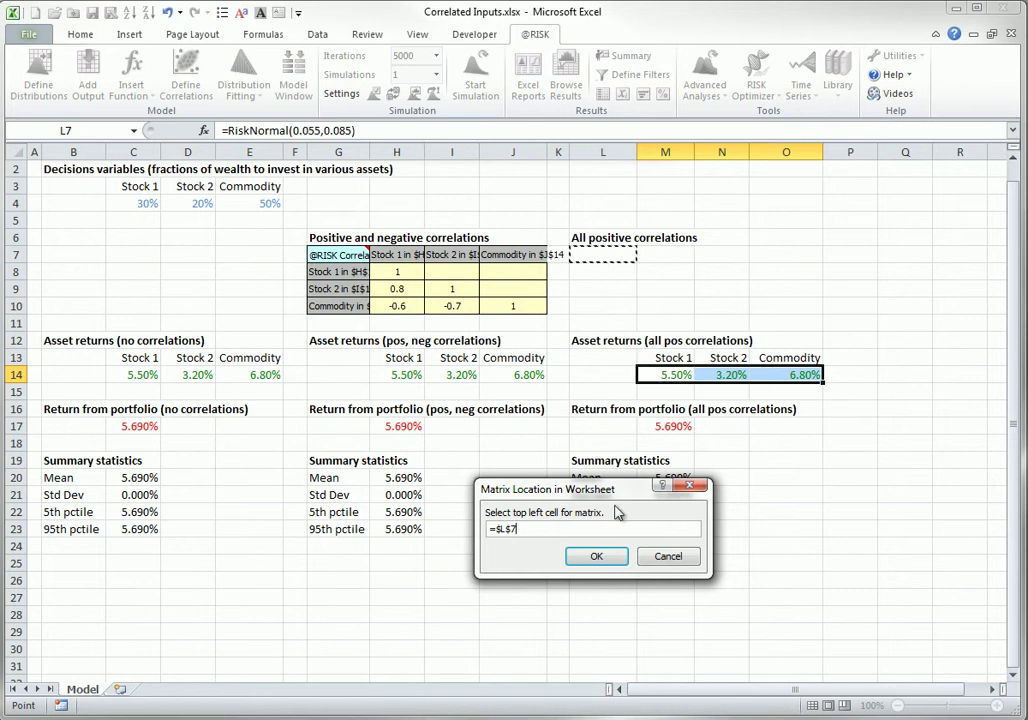
{"action": "left_click", "coordinate": [596, 556]}
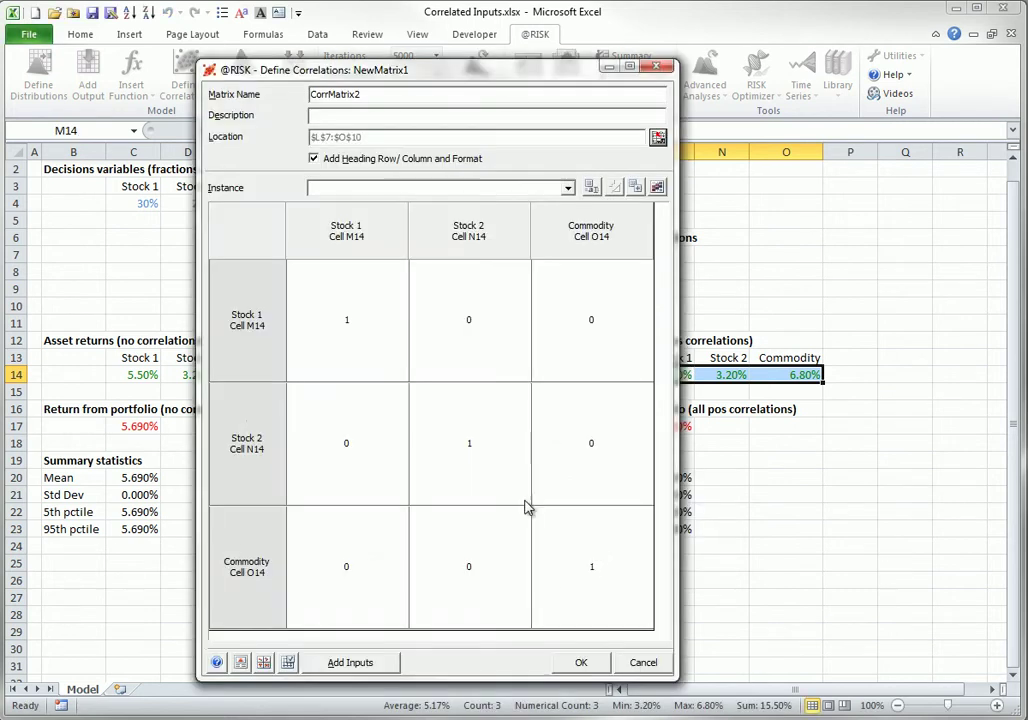
Set CorrMatrix2's correlations to .8 for Stock 1–Stock 2, .6 for Stock 1–Commodity and .7 for Stock 2–Commodity, and write it to the sheet
{"action": "left_click", "coordinate": [353, 442]}
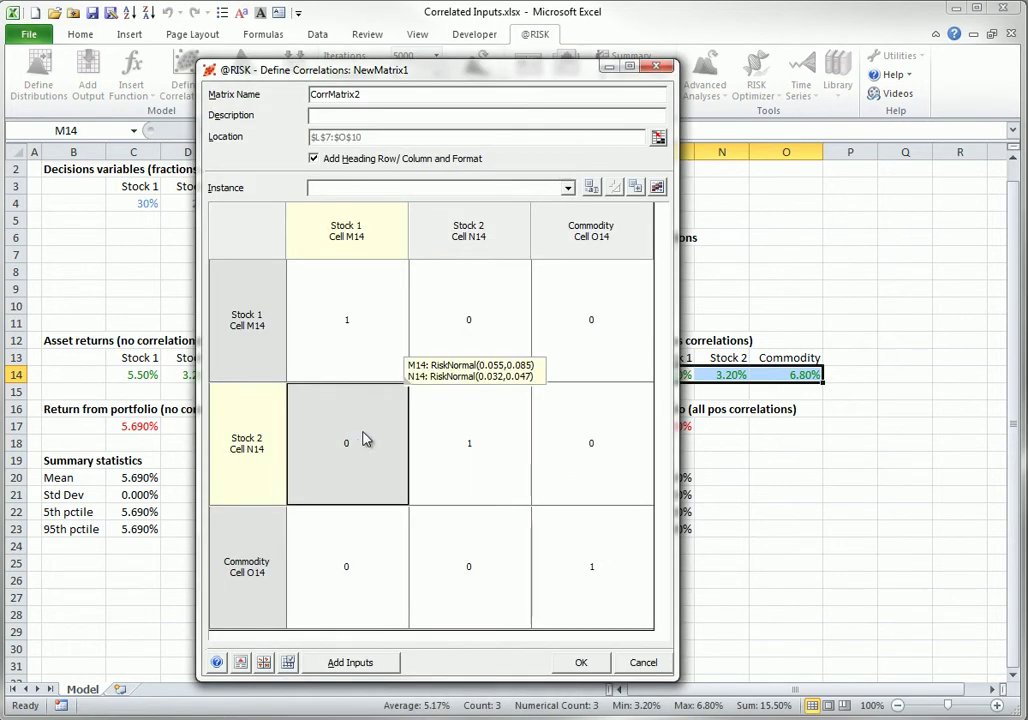
{"action": "type", "text": ".8"}
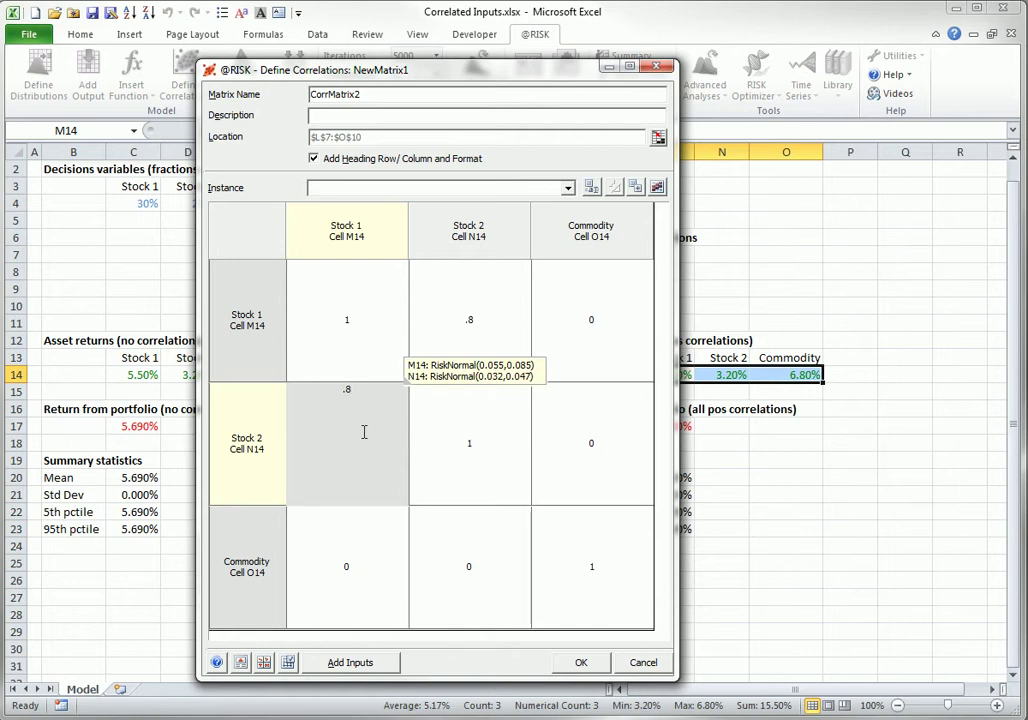
{"action": "left_click", "coordinate": [346, 566]}
{"action": "type", "text": ".6"}
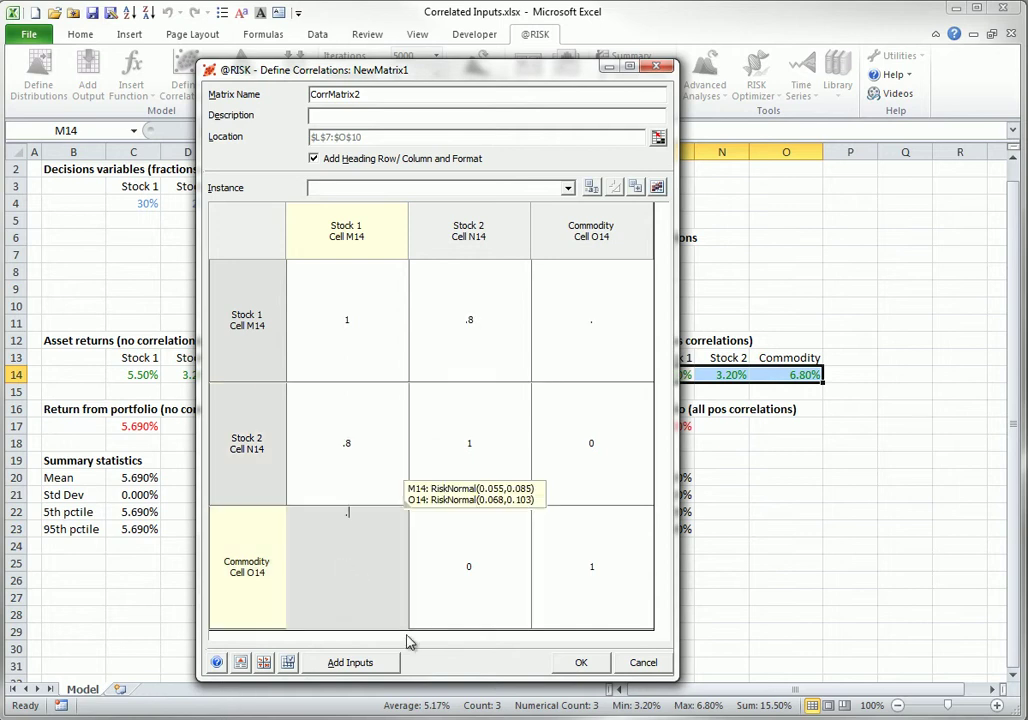
{"action": "left_click", "coordinate": [478, 584]}
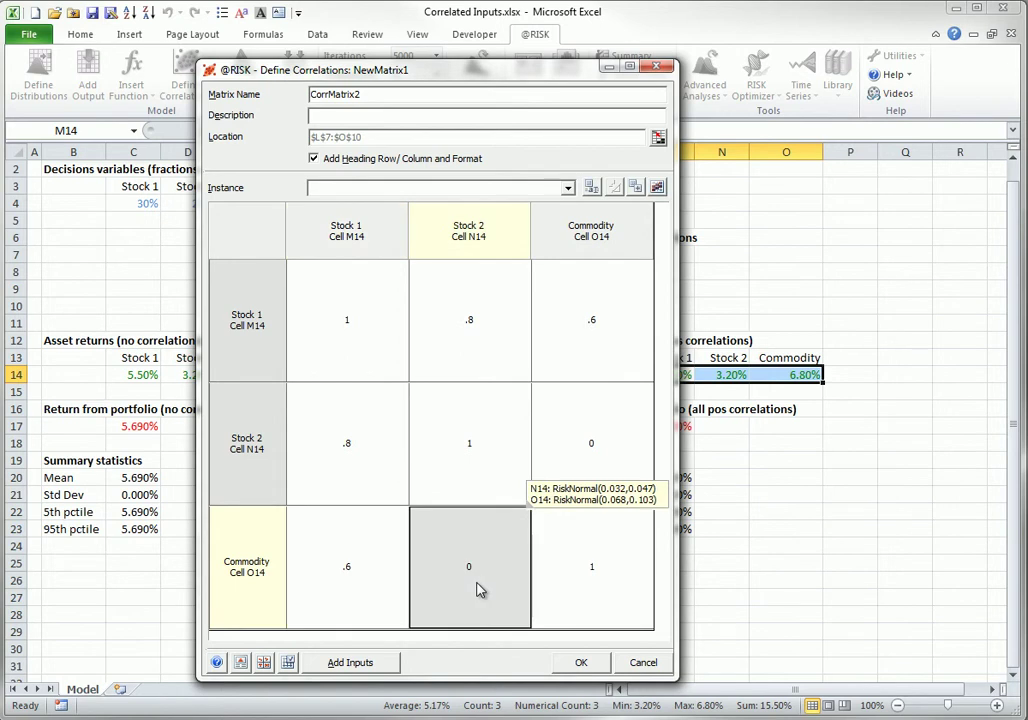
{"action": "type", "text": ".7"}
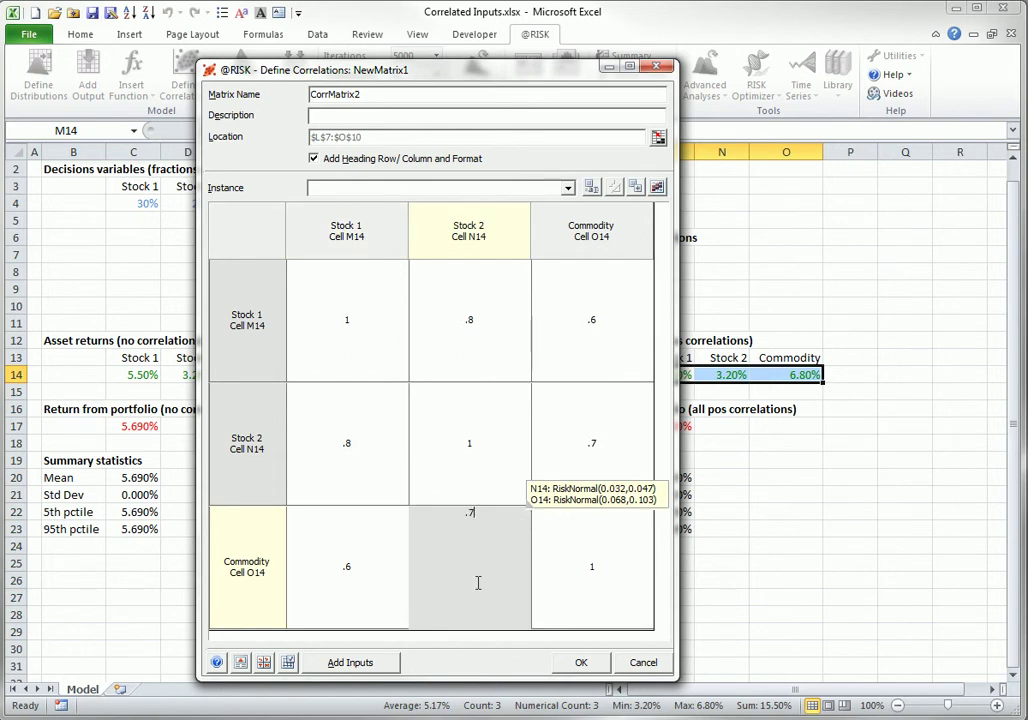
{"action": "left_click", "coordinate": [577, 664]}
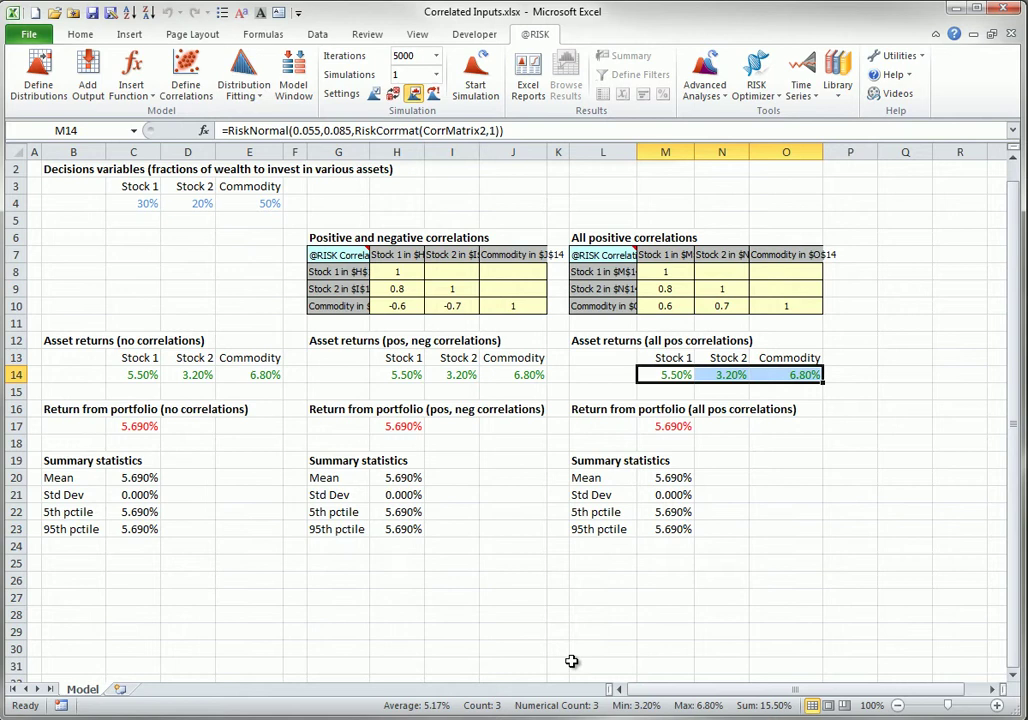
Start the simulation of the portfolio model
{"action": "left_click", "coordinate": [476, 68]}
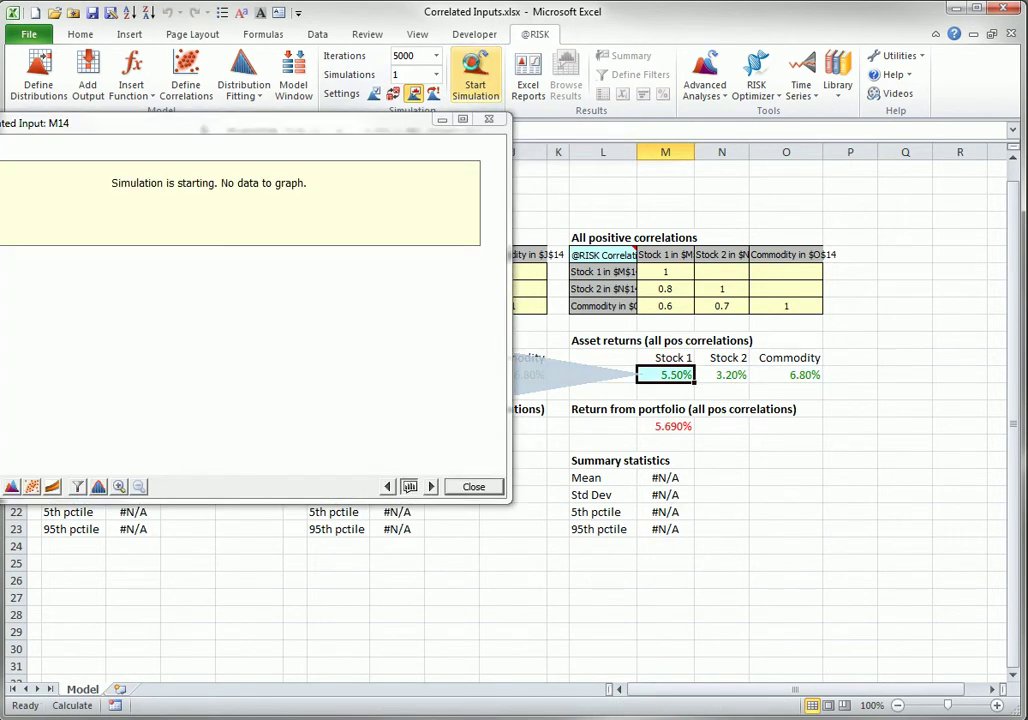
Examine the simulated return distributions of the portfolio outputs in C17, H17 and M17, and close the results graph
{"action": "left_click_drag", "start_coordinate": [348, 129], "coordinate": [613, 93]}
{"action": "left_click_drag", "start_coordinate": [523, 92], "coordinate": [562, 34]}
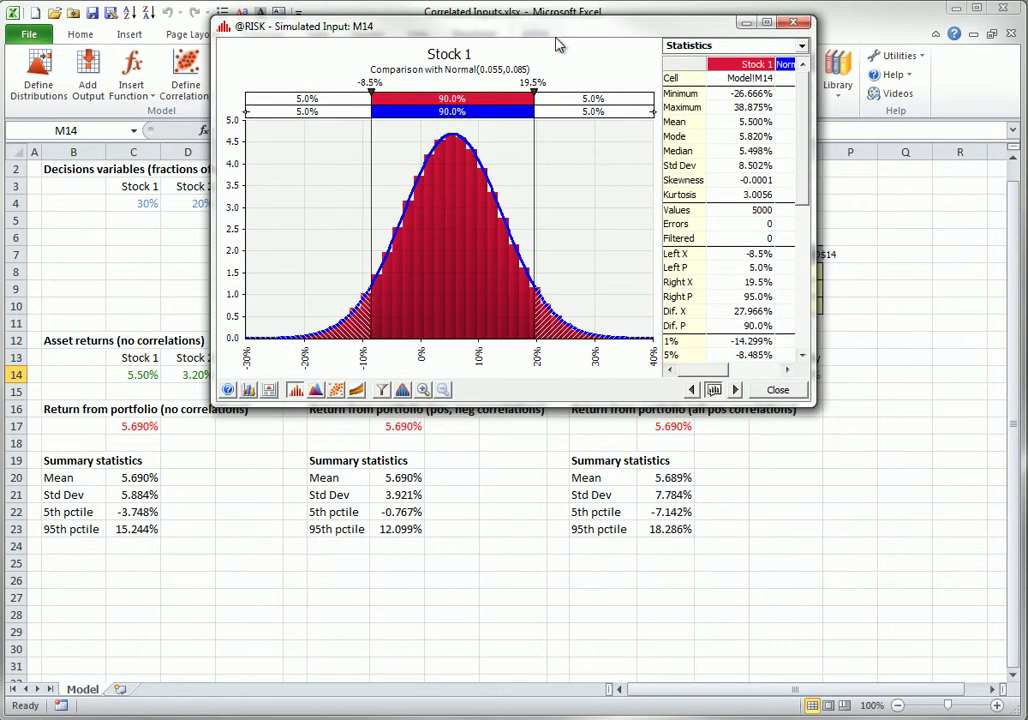
{"action": "left_click", "coordinate": [133, 423]}
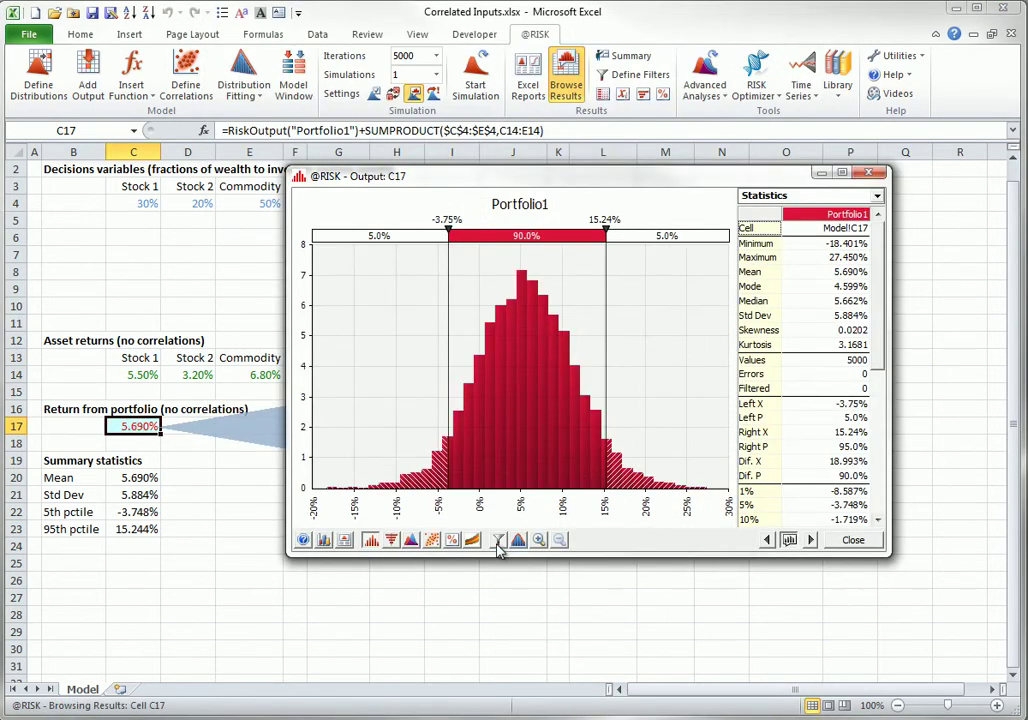
{"action": "left_click_drag", "start_coordinate": [514, 179], "coordinate": [408, 34]}
{"action": "left_click", "coordinate": [406, 429]}
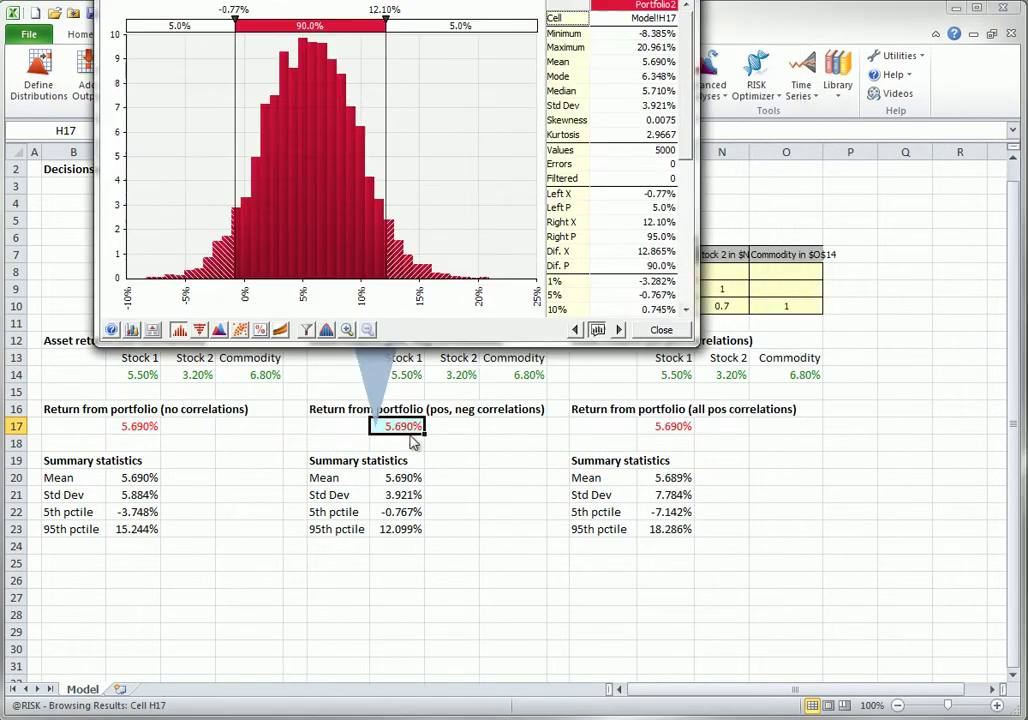
{"action": "left_click_drag", "start_coordinate": [398, 0], "coordinate": [453, 59]}
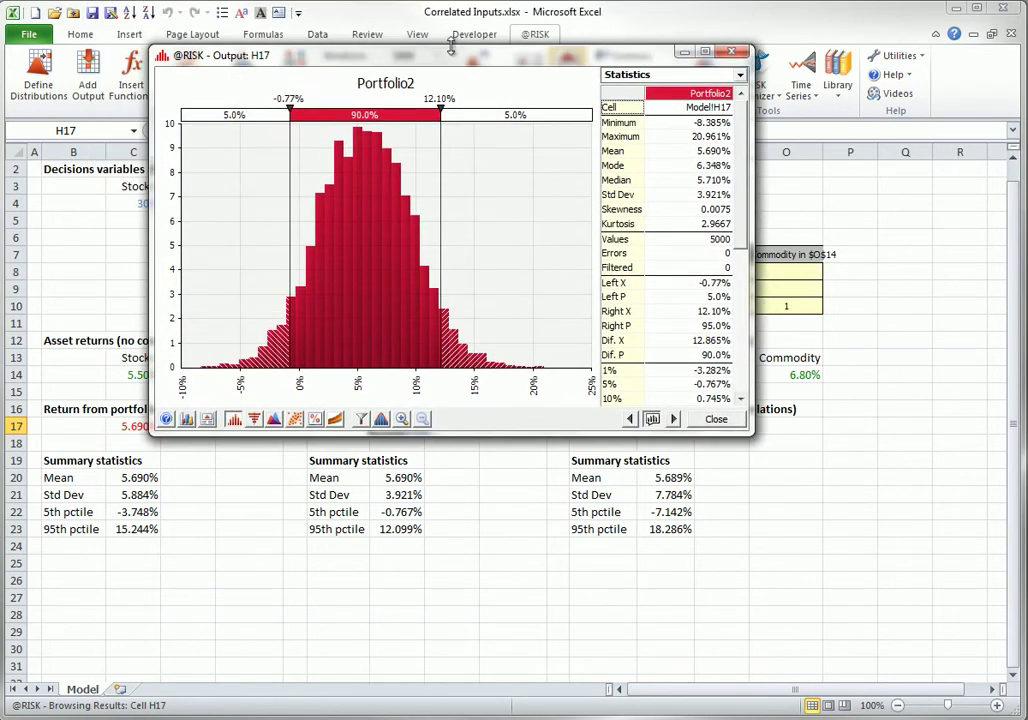
{"action": "left_click_drag", "start_coordinate": [453, 57], "coordinate": [406, 26]}
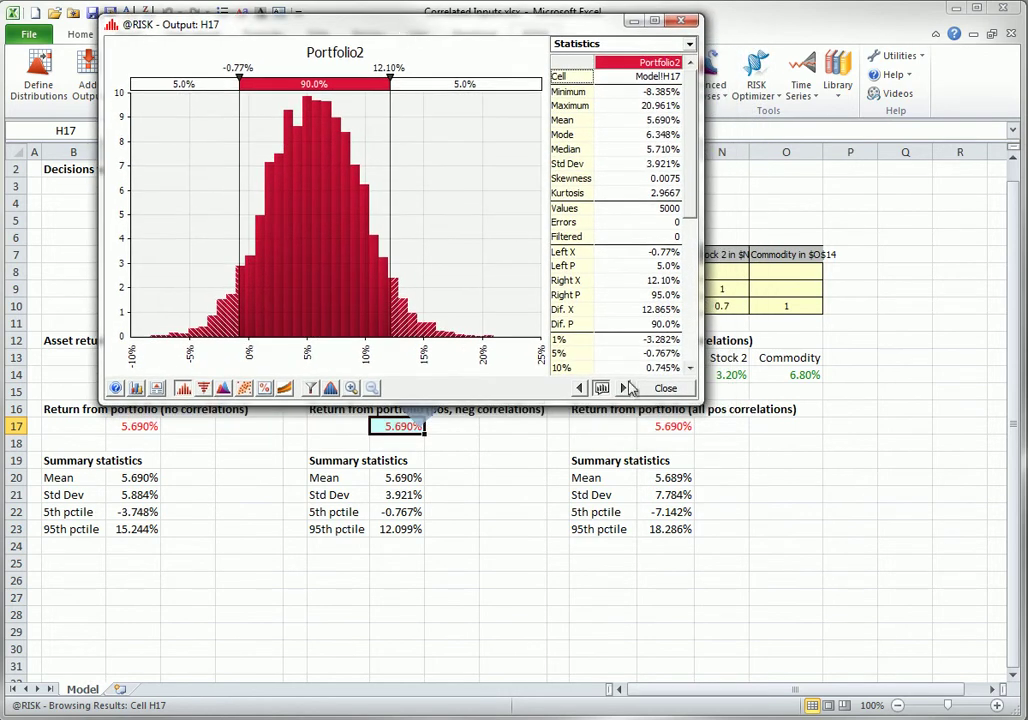
{"action": "left_click", "coordinate": [668, 427]}
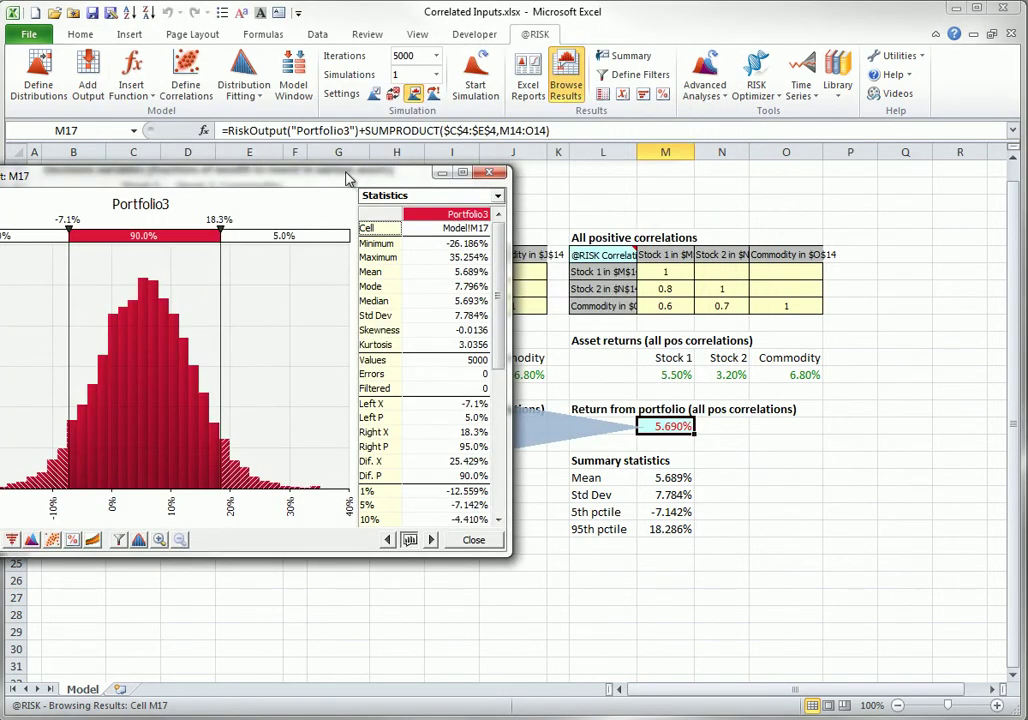
{"action": "left_click_drag", "start_coordinate": [403, 183], "coordinate": [597, 170]}
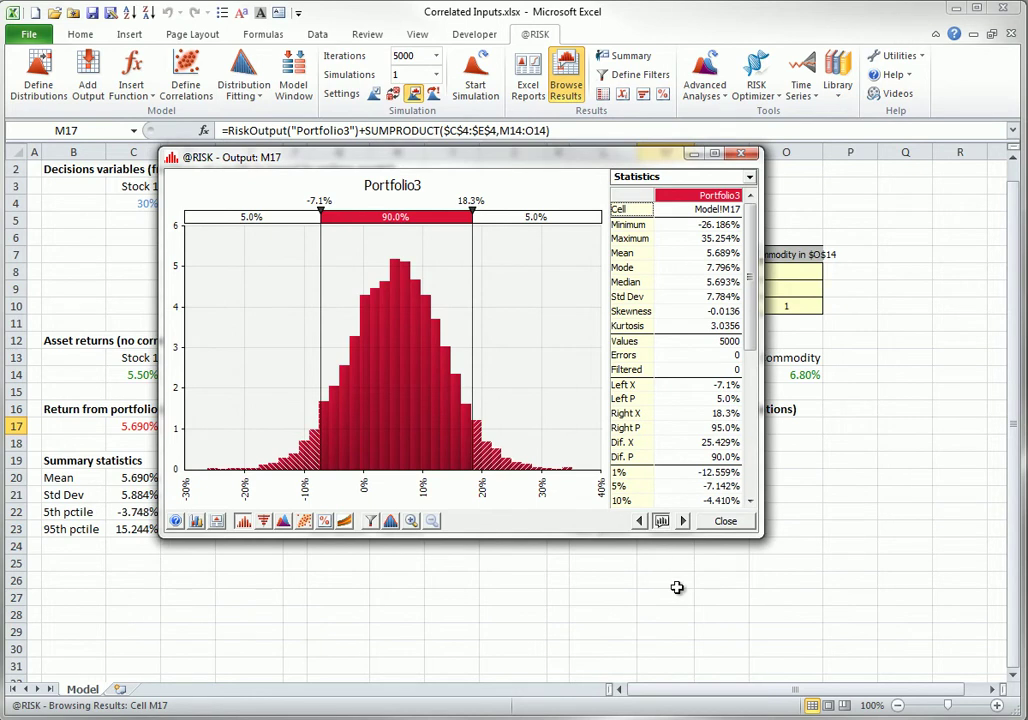
{"action": "left_click", "coordinate": [725, 521]}
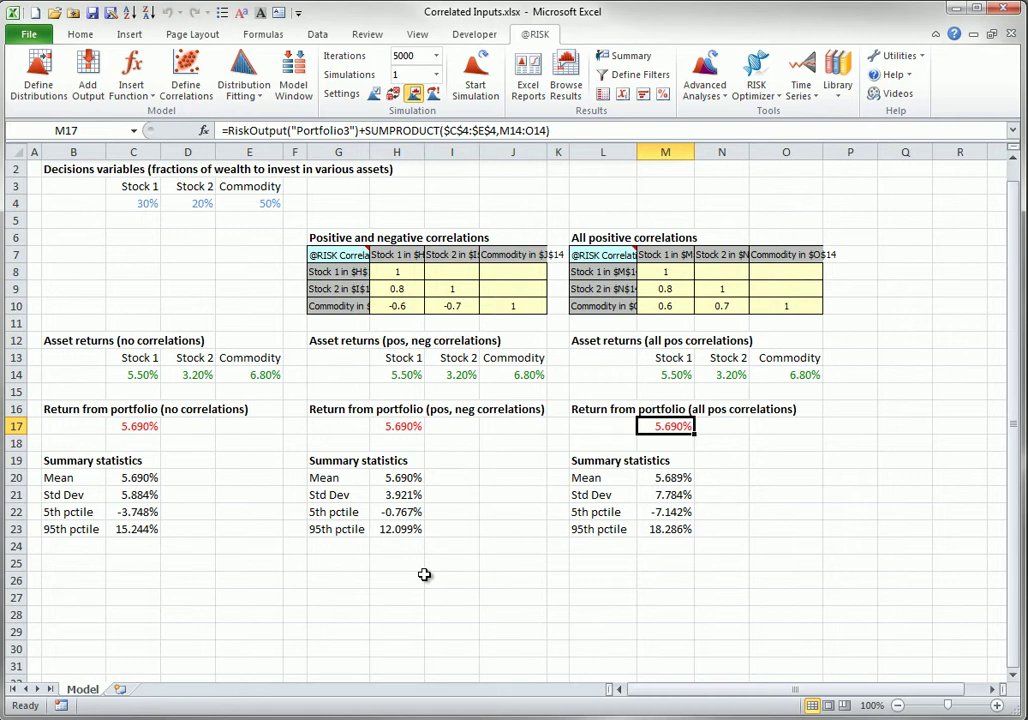
Compare the mean portfolio returns in C20, H20 and M20 across the three correlation cases
{"action": "left_click", "coordinate": [140, 480]}
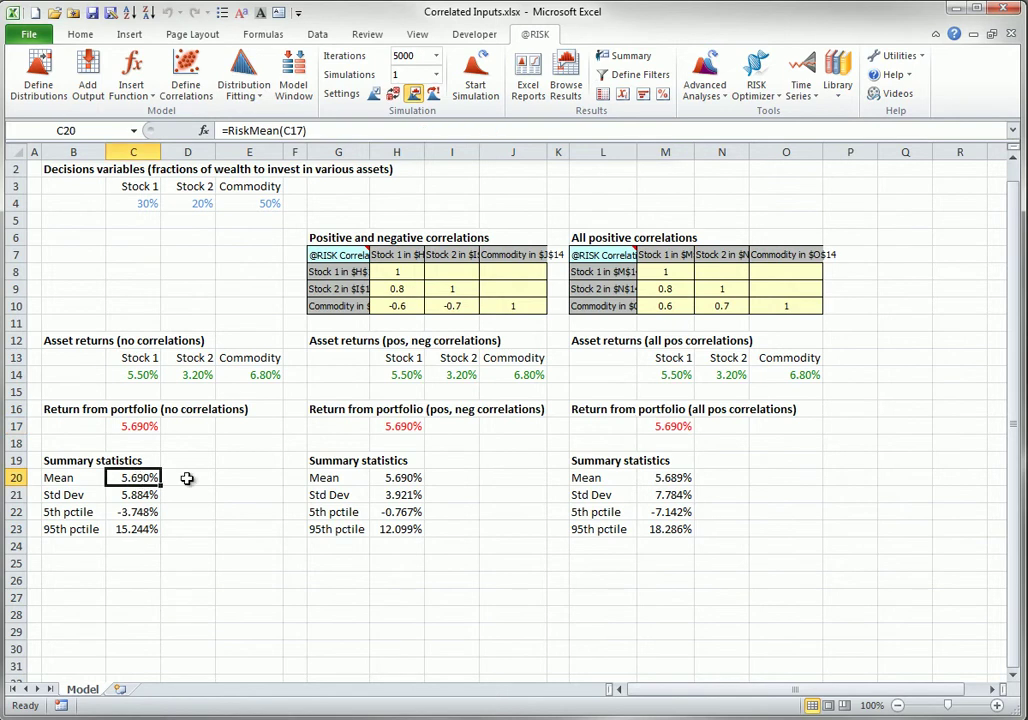
{"action": "left_click", "coordinate": [415, 478]}
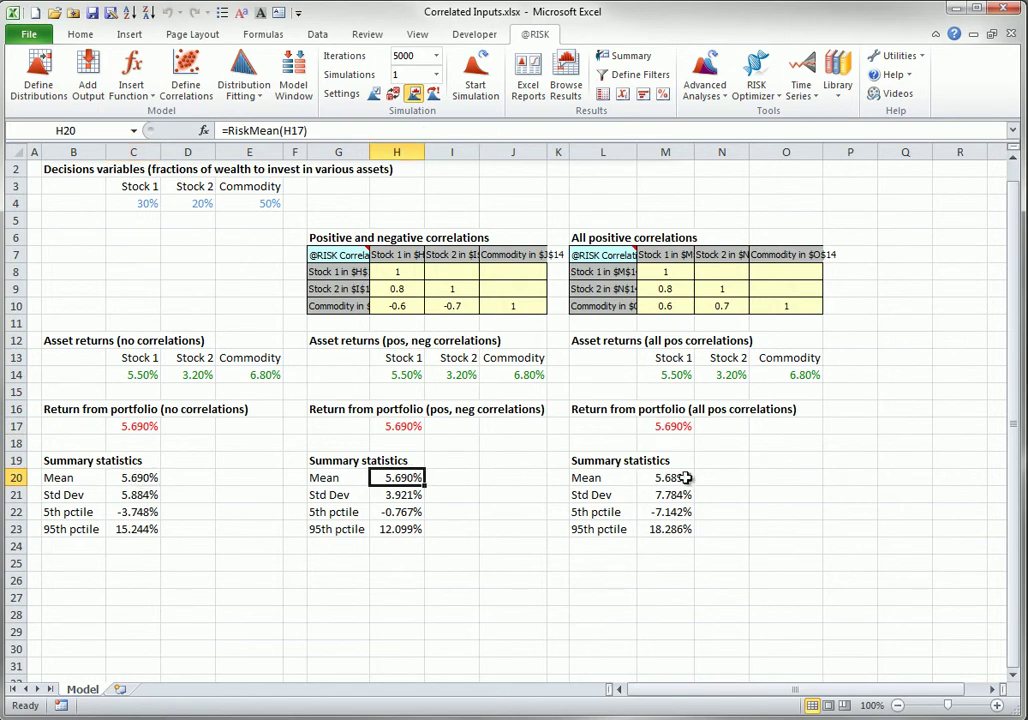
{"action": "left_click", "coordinate": [682, 477]}
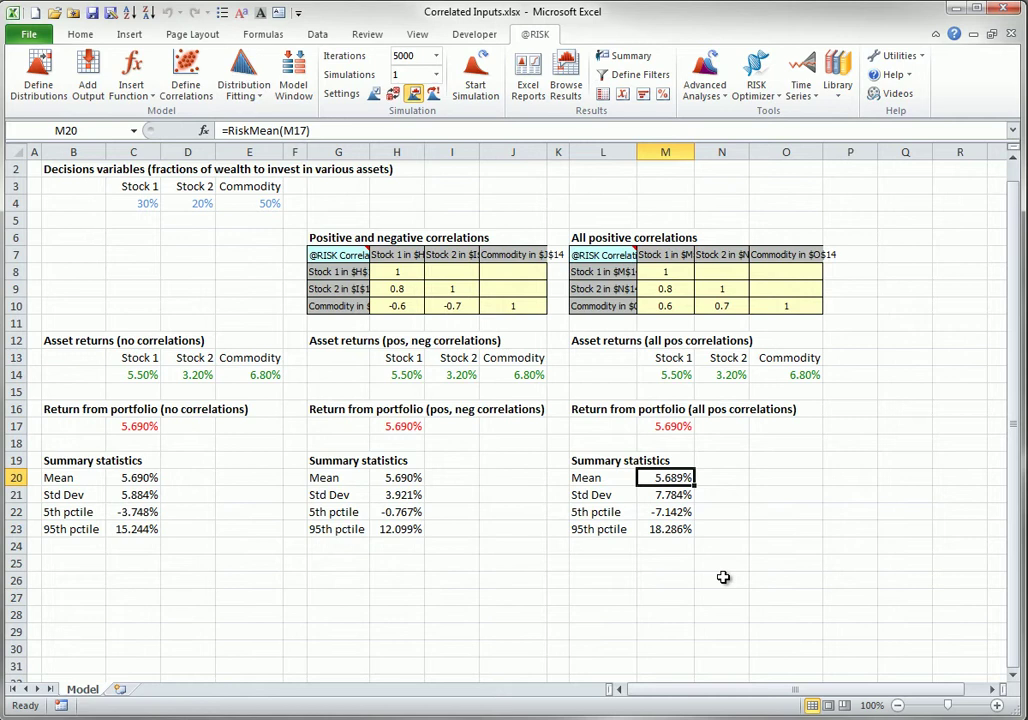
Compare the standard deviation, 5th percentile and 95th percentile of the mixed-sign correlation portfolio in H21:H23 with the uncorrelated values in C21:C23
{"action": "left_click", "coordinate": [412, 495]}
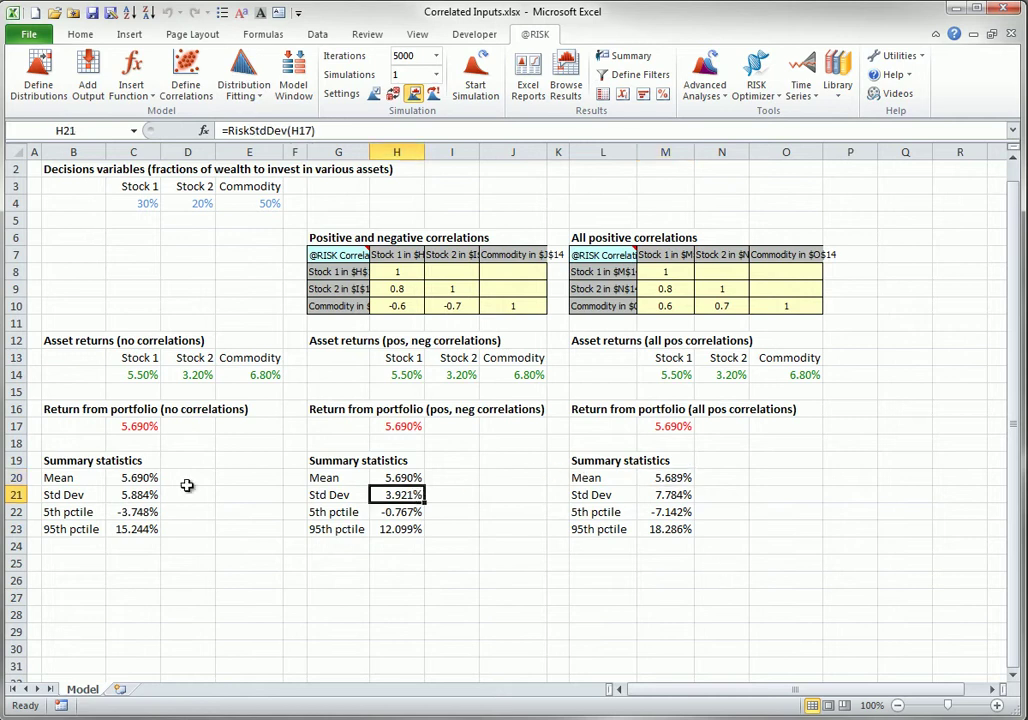
{"action": "left_click", "coordinate": [120, 495]}
{"action": "left_click", "coordinate": [392, 512]}
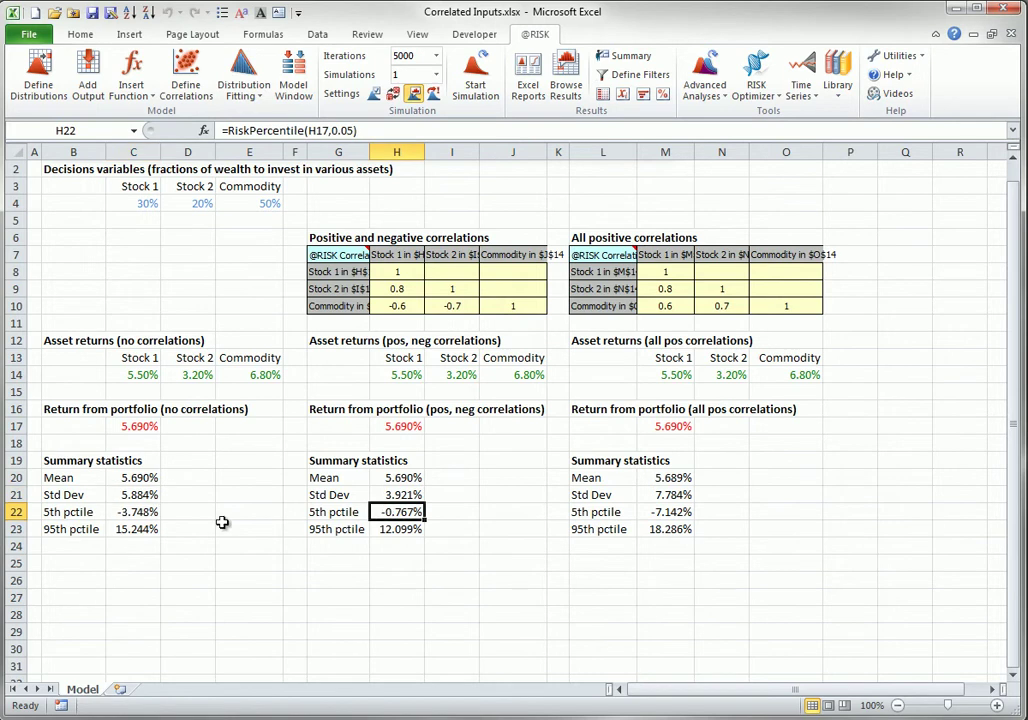
{"action": "left_click", "coordinate": [137, 512]}
{"action": "left_click", "coordinate": [400, 529]}
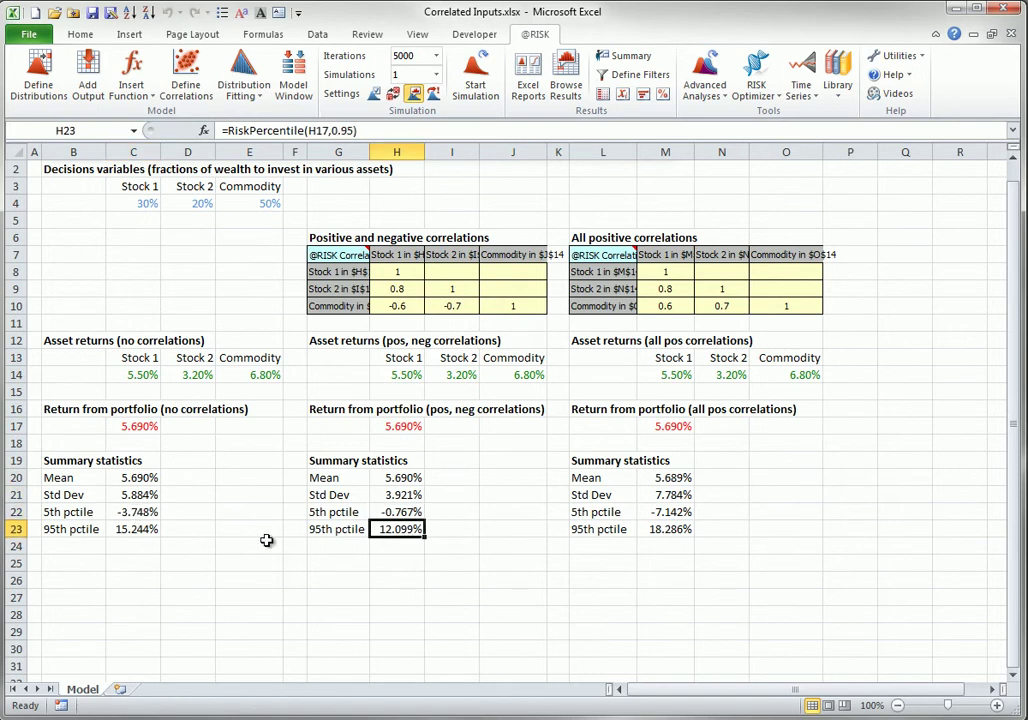
{"action": "left_click", "coordinate": [137, 529]}
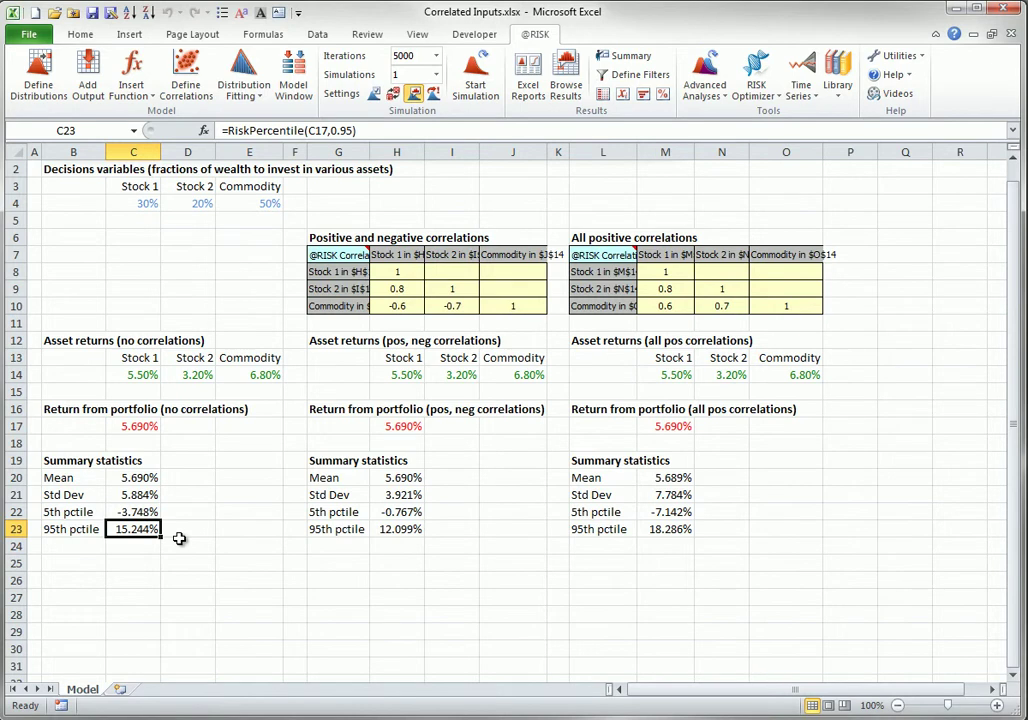
Compare the all-positive correlation portfolio's standard deviation and 5th and 95th percentiles in M21:M23 with the uncorrelated values in C21:C23
{"action": "left_click", "coordinate": [658, 494]}
{"action": "left_click", "coordinate": [140, 495]}
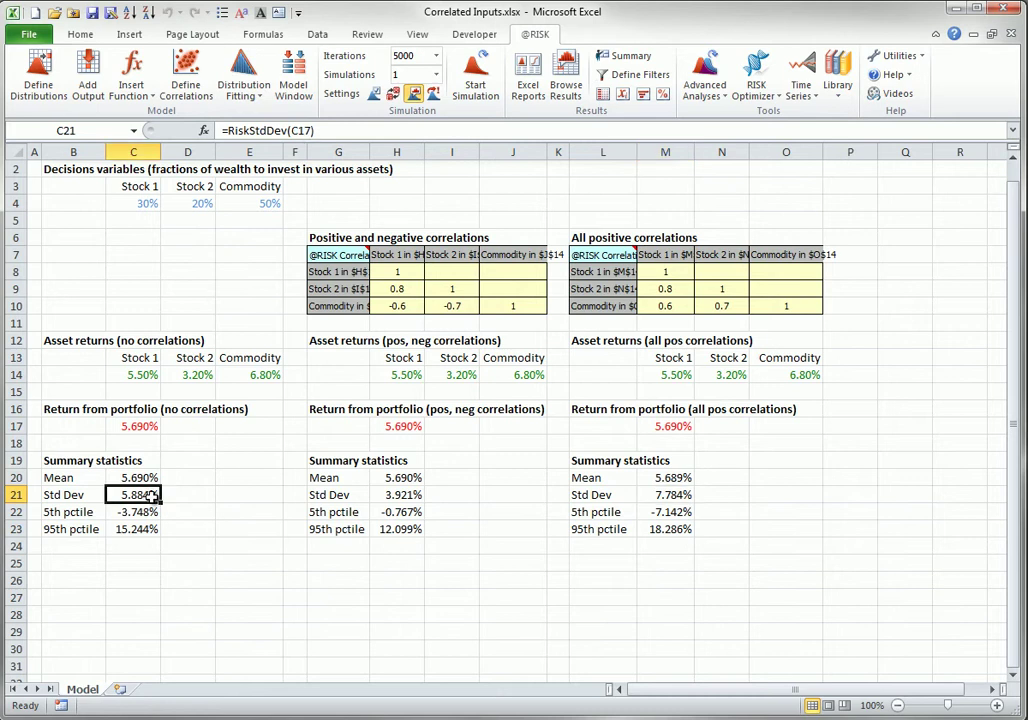
{"action": "left_click", "coordinate": [665, 511]}
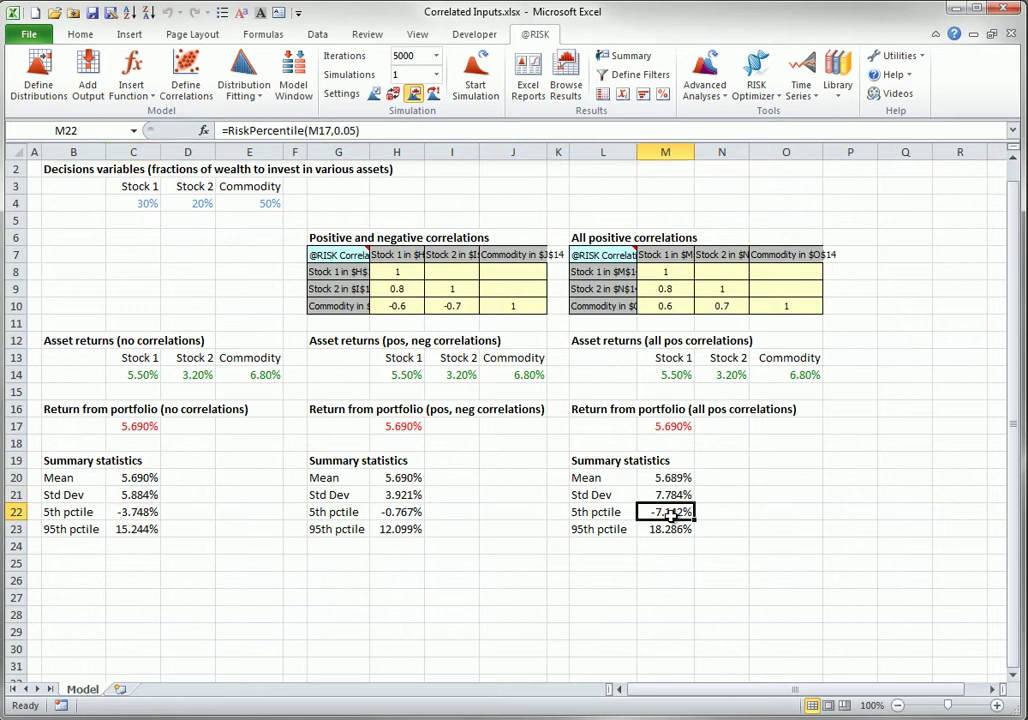
{"action": "left_click", "coordinate": [140, 512]}
{"action": "left_click", "coordinate": [676, 528]}
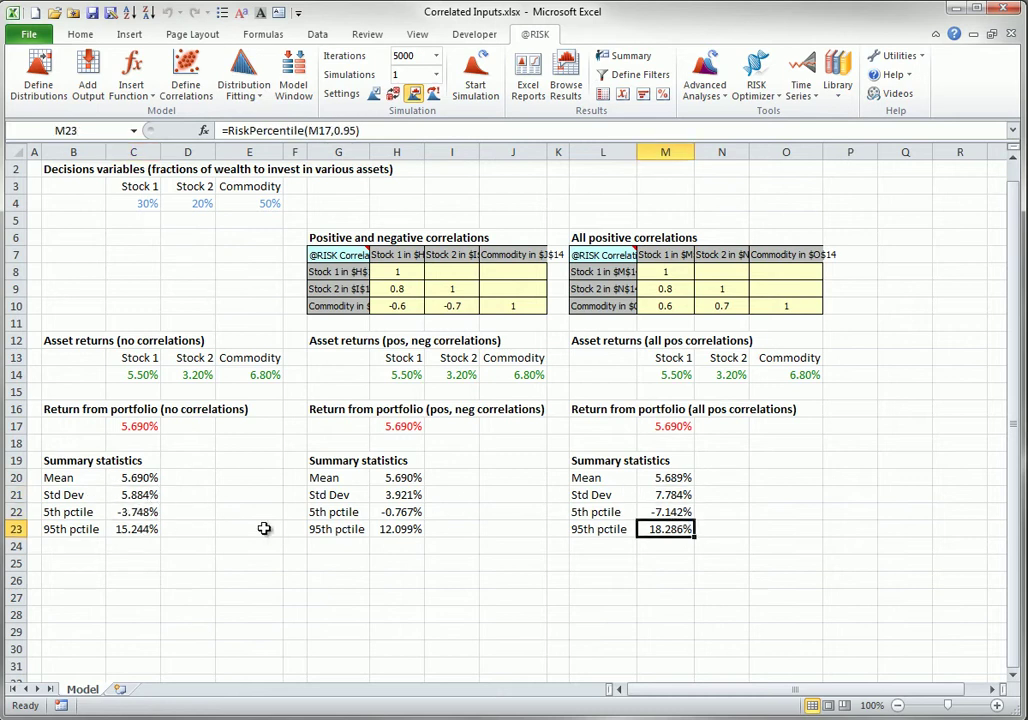
{"action": "left_click", "coordinate": [140, 528]}
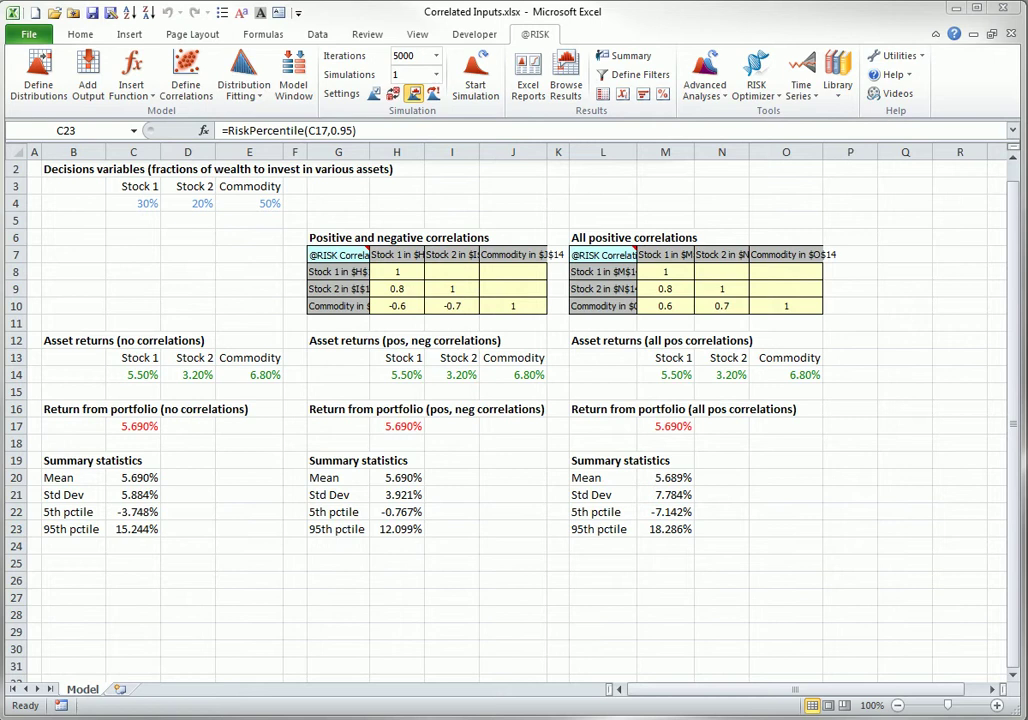
Browse the simulated correlations of CorrMatrix1 from cell H9, comparing the scatterplots' simulated values with the specified ones, and close the window
{"action": "left_click", "coordinate": [400, 288]}
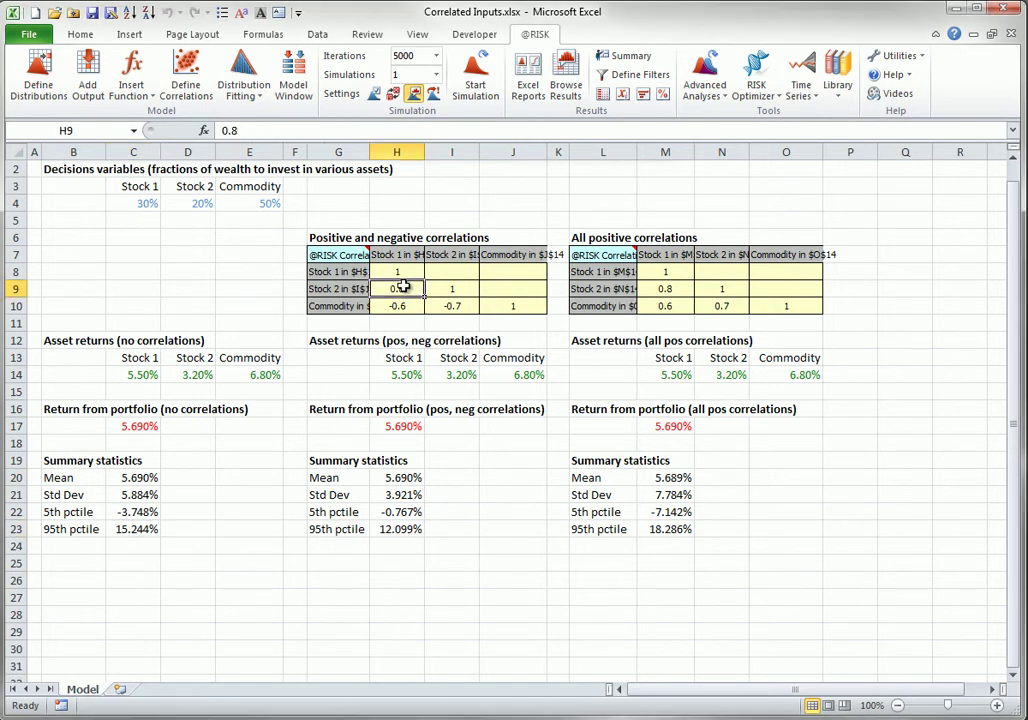
{"action": "left_click", "coordinate": [568, 74]}
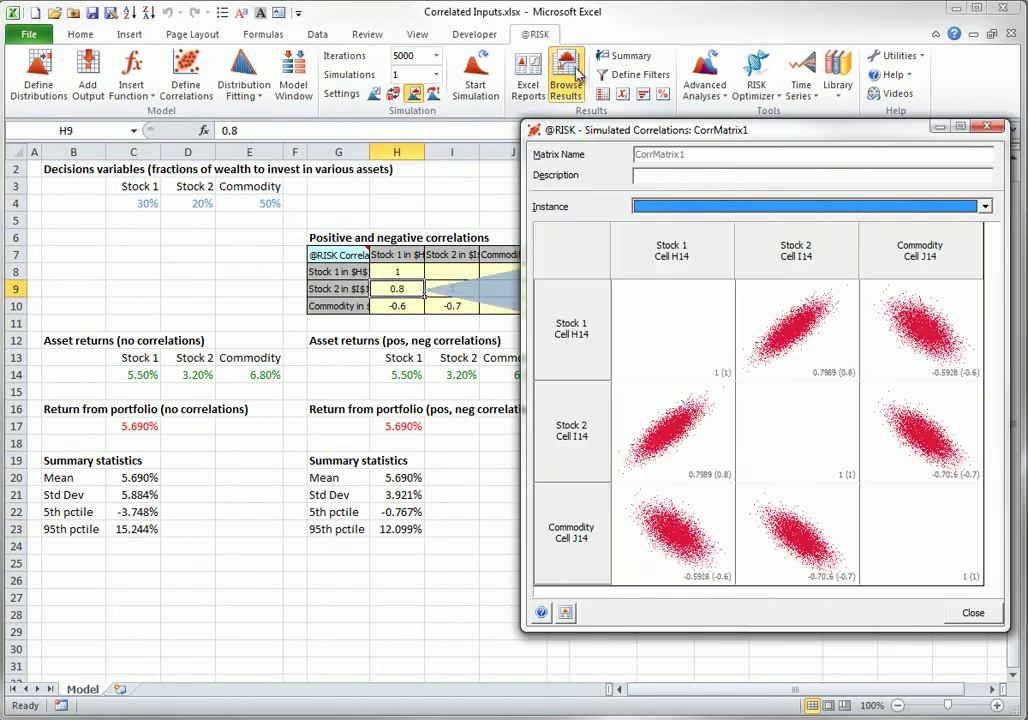
{"action": "left_click_drag", "start_coordinate": [737, 137], "coordinate": [554, 141]}
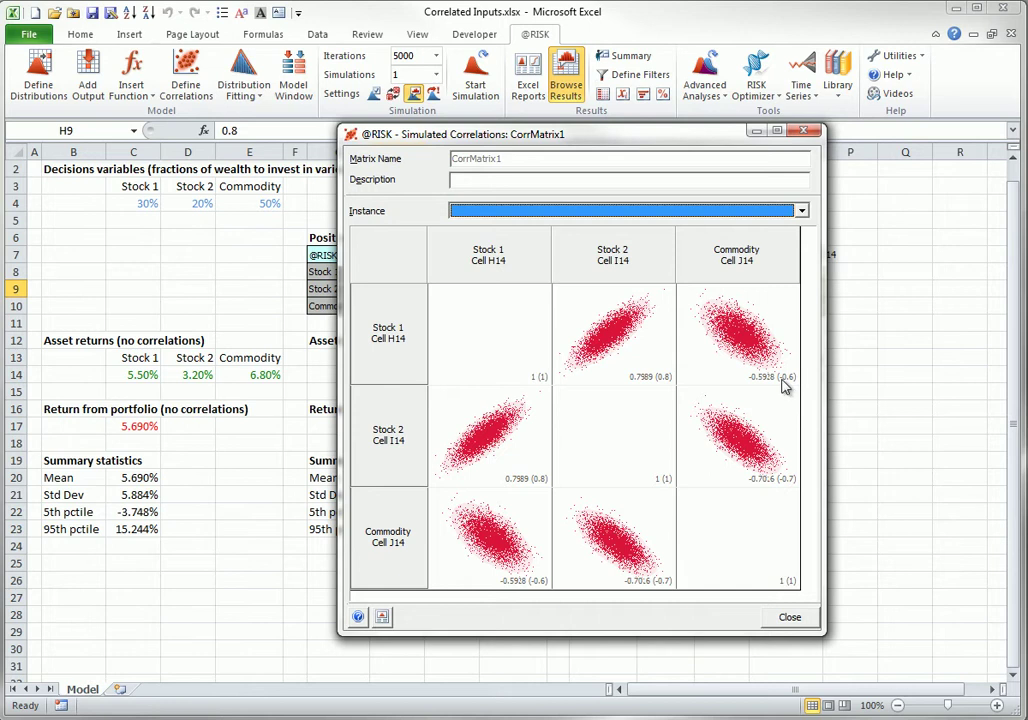
{"action": "left_click", "coordinate": [790, 616]}
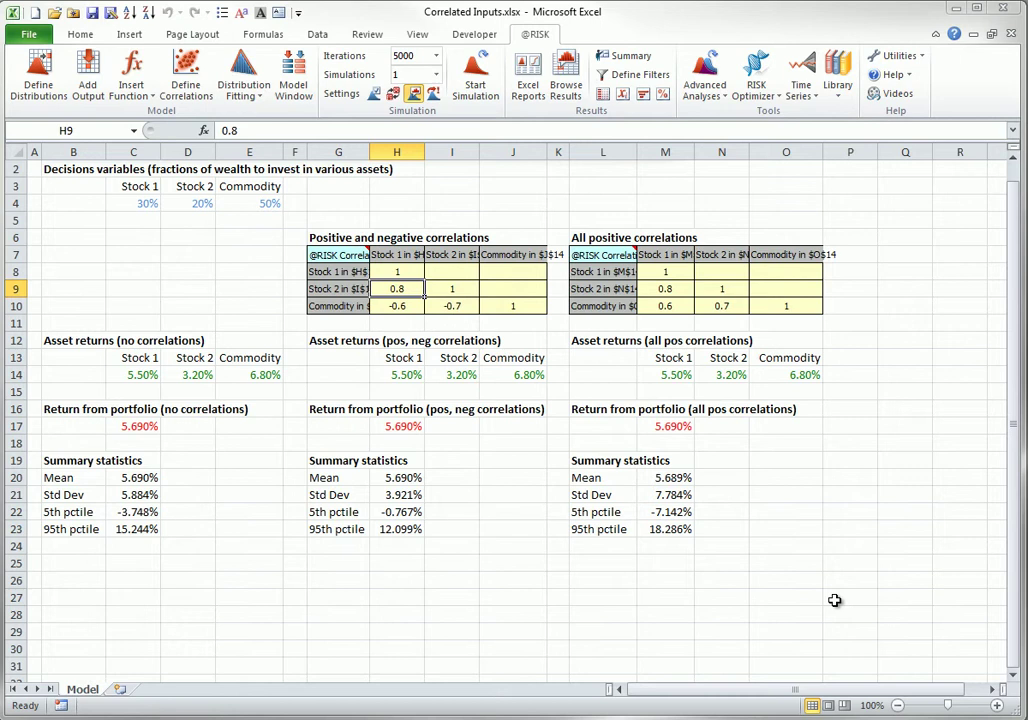
Define a trial correlation matrix for C14:E14 with -.1 for Stock 1–Stock 2, .9 for Stock 1–Commodity and .9 for Stock 2–Commodity
{"action": "left_click_drag", "start_coordinate": [128, 375], "coordinate": [241, 376]}
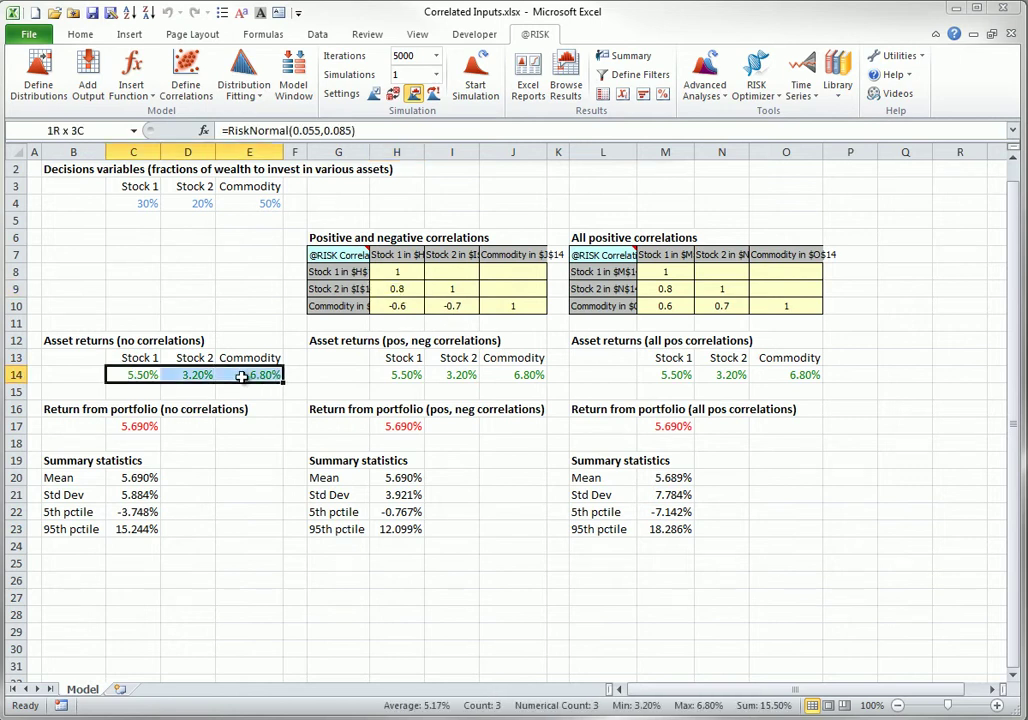
{"action": "left_click", "coordinate": [185, 82]}
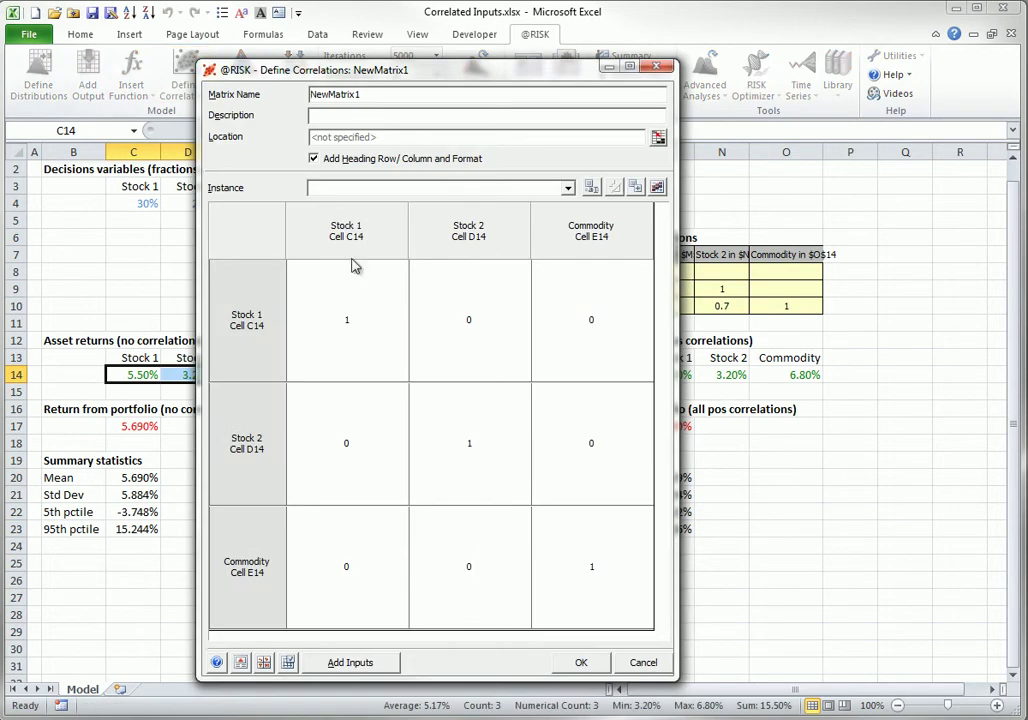
{"action": "left_click", "coordinate": [345, 440]}
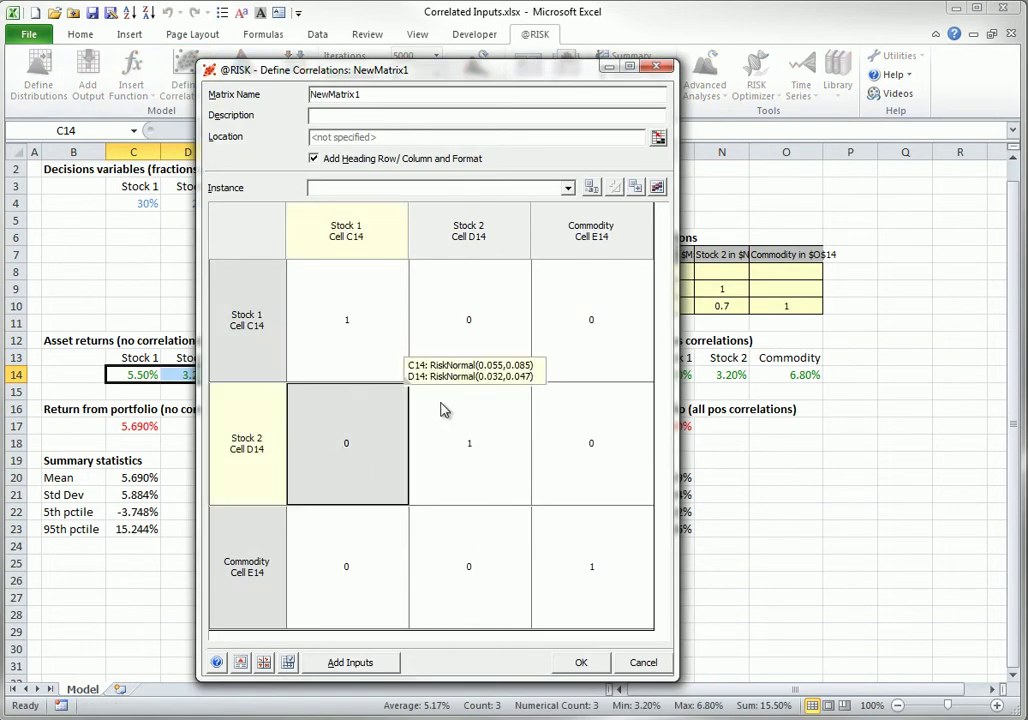
{"action": "type", "text": "-.1"}
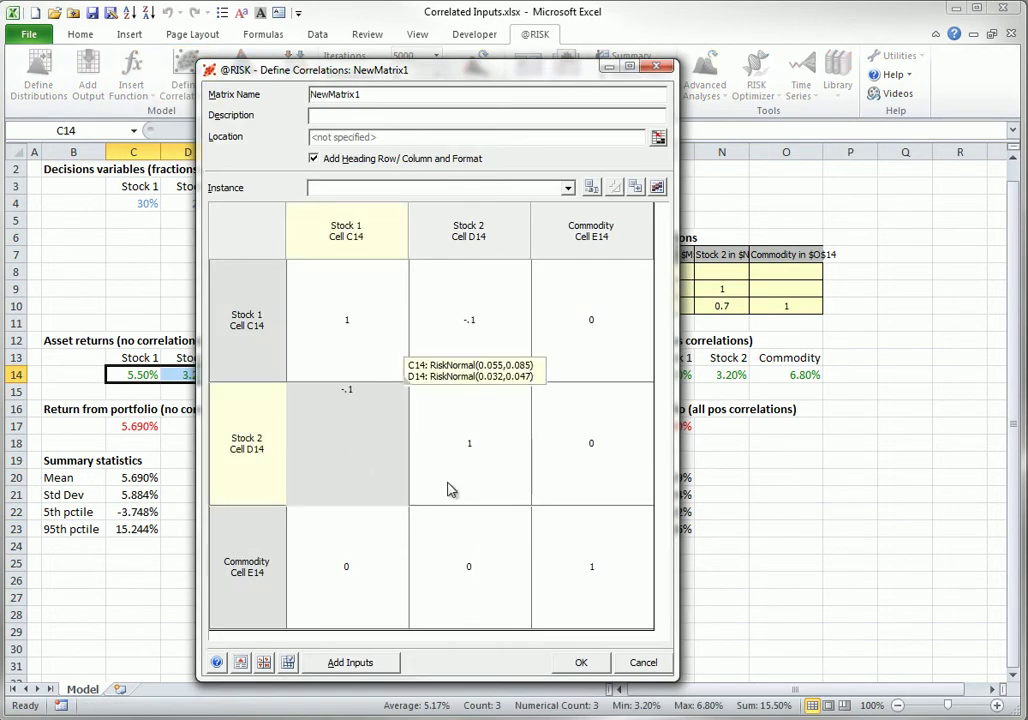
{"action": "left_click", "coordinate": [342, 577]}
{"action": "type", "text": ".9"}
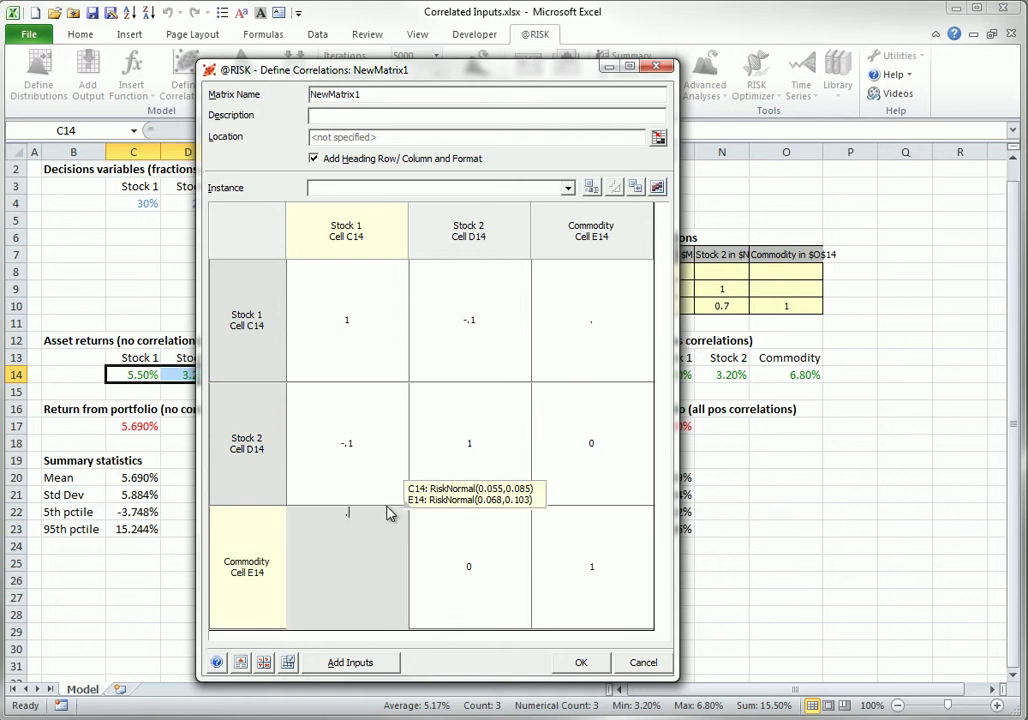
{"action": "left_click", "coordinate": [467, 582]}
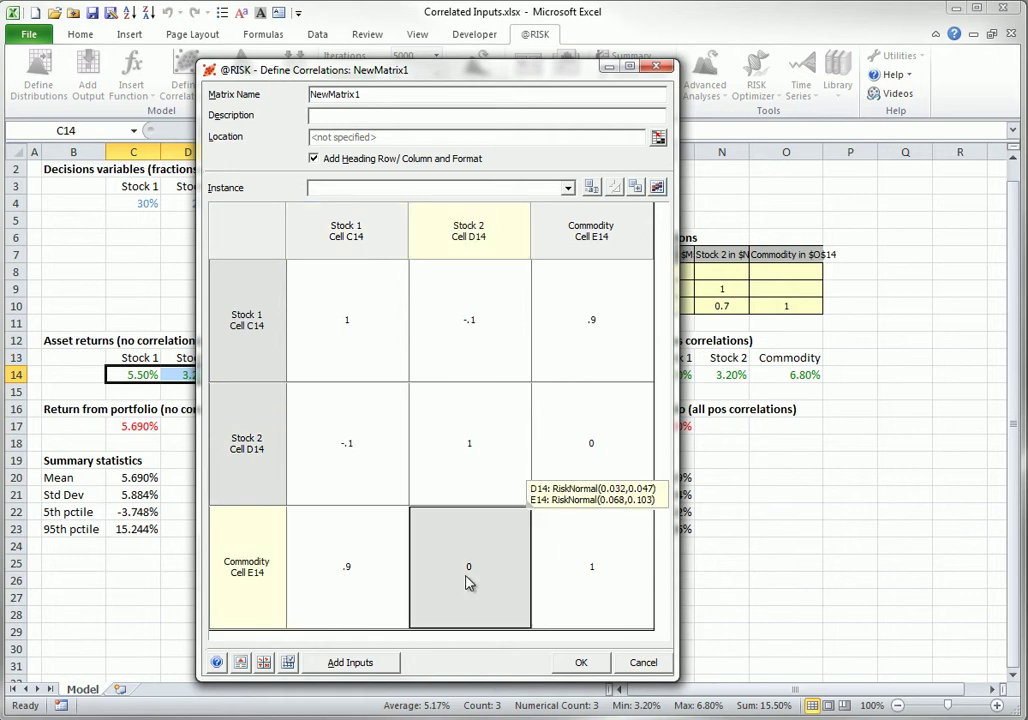
{"action": "type", "text": "."}
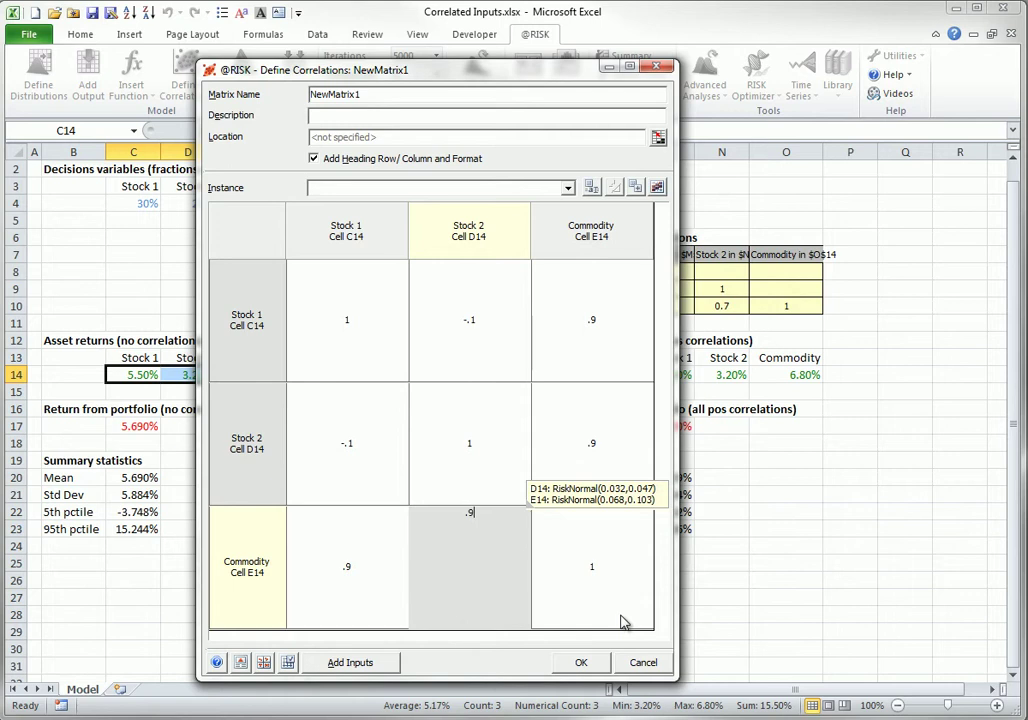
{"action": "type", "text": "9"}
{"action": "key", "text": "Return"}
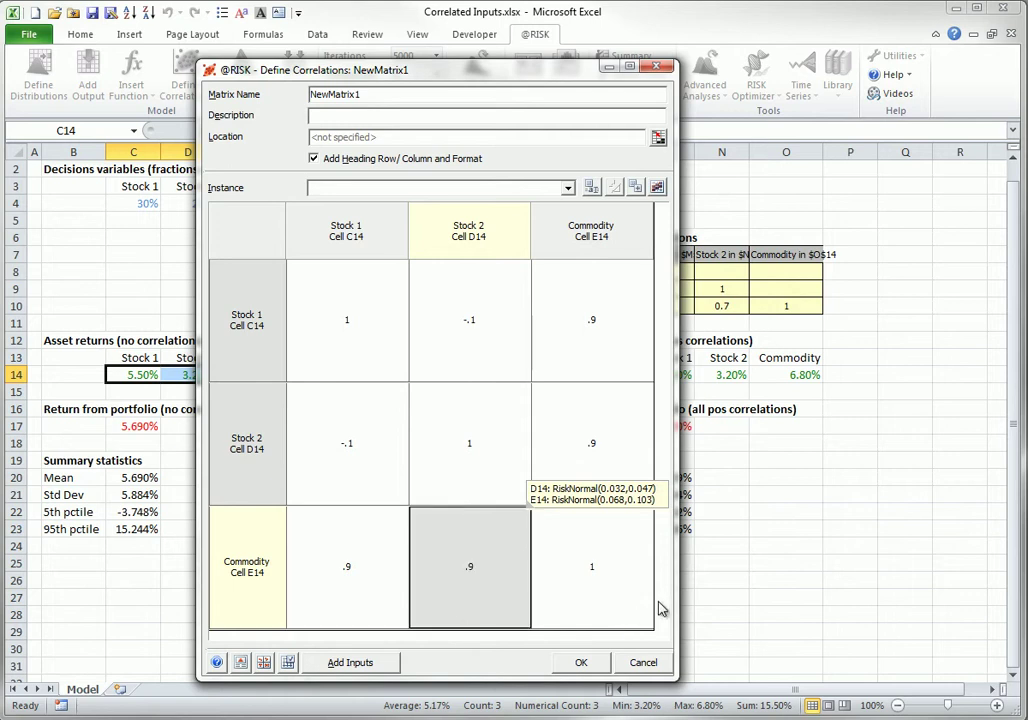
Check the trial matrix's consistency and generate the closest self-consistent matrix, discarding the matrix definition without saving it
{"action": "left_click_drag", "start_coordinate": [430, 76], "coordinate": [443, 23]}
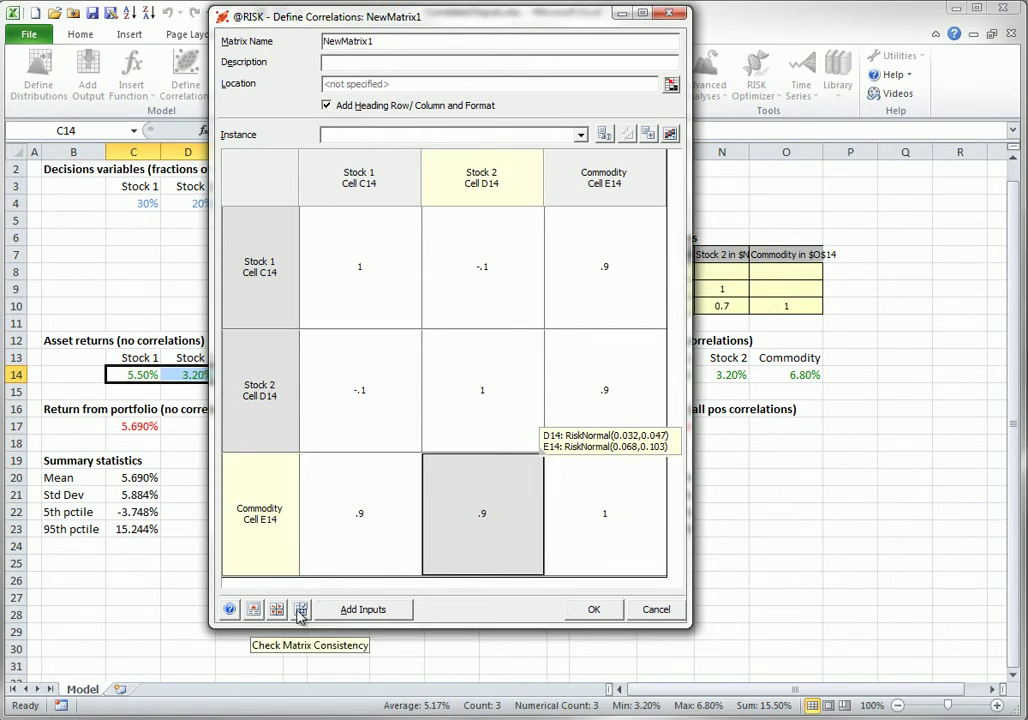
{"action": "left_click", "coordinate": [300, 611]}
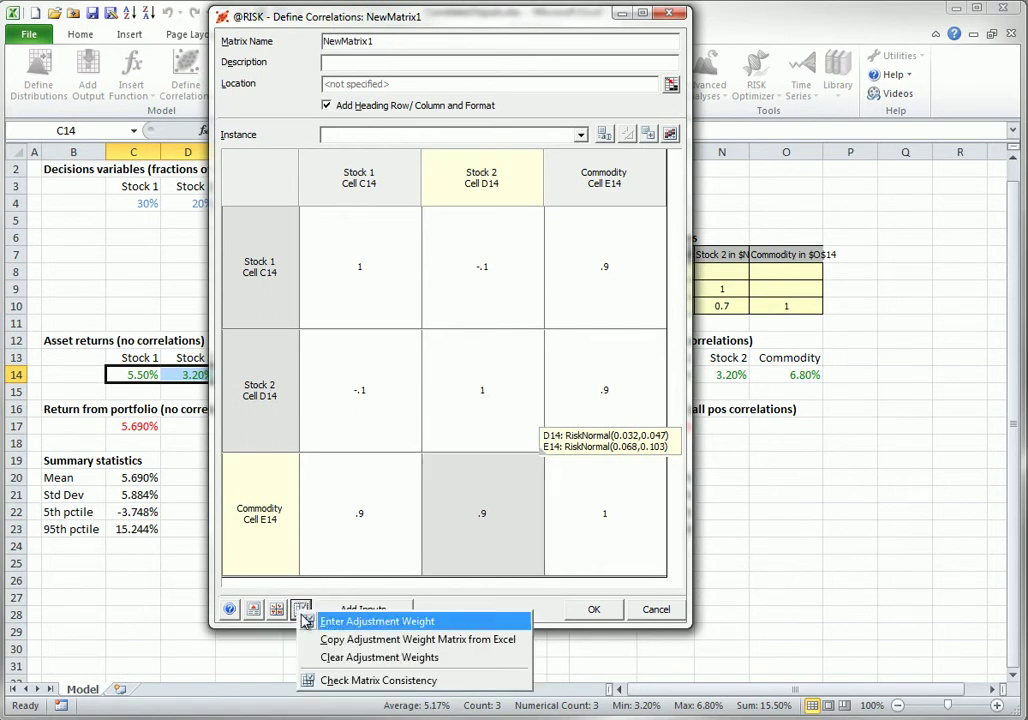
{"action": "left_click", "coordinate": [353, 681]}
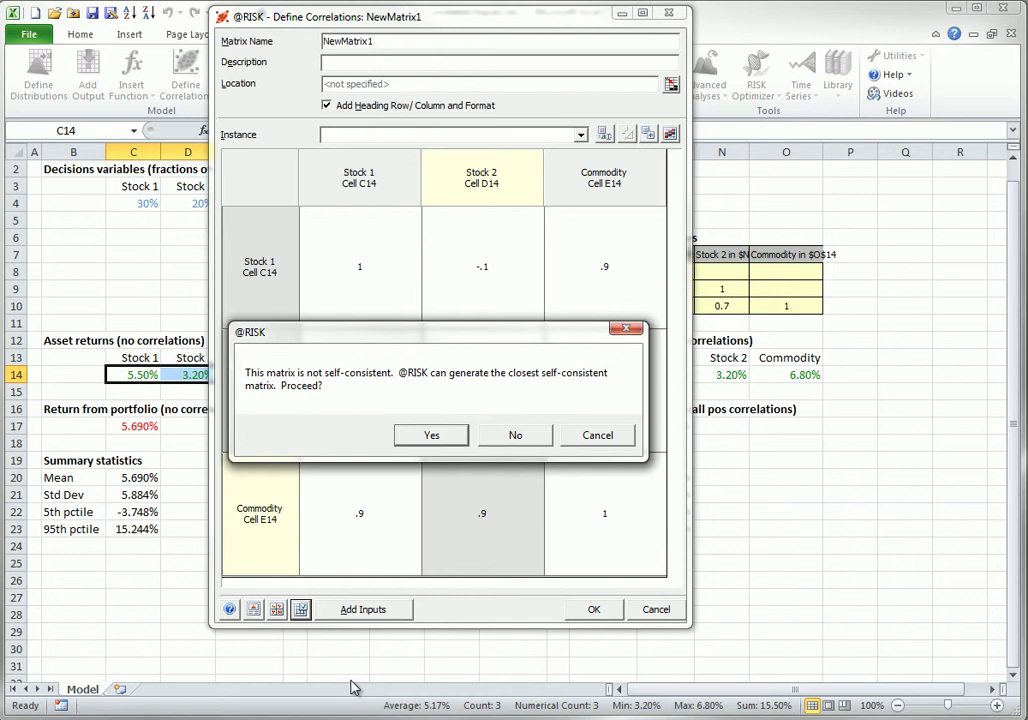
{"action": "left_click", "coordinate": [440, 437]}
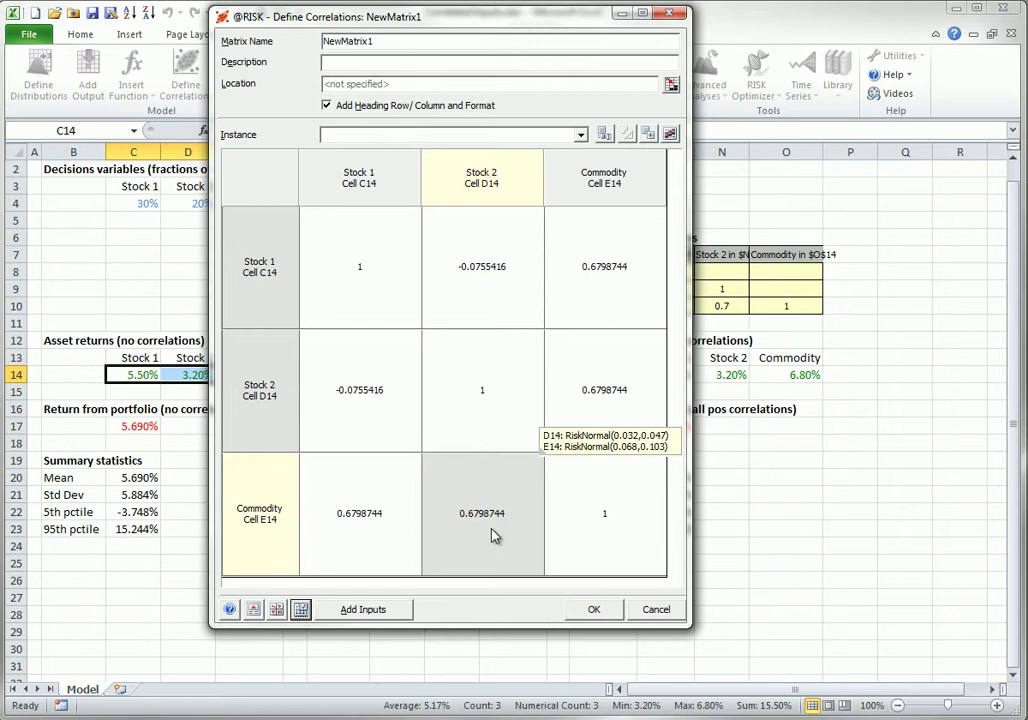
{"action": "left_click", "coordinate": [656, 611]}
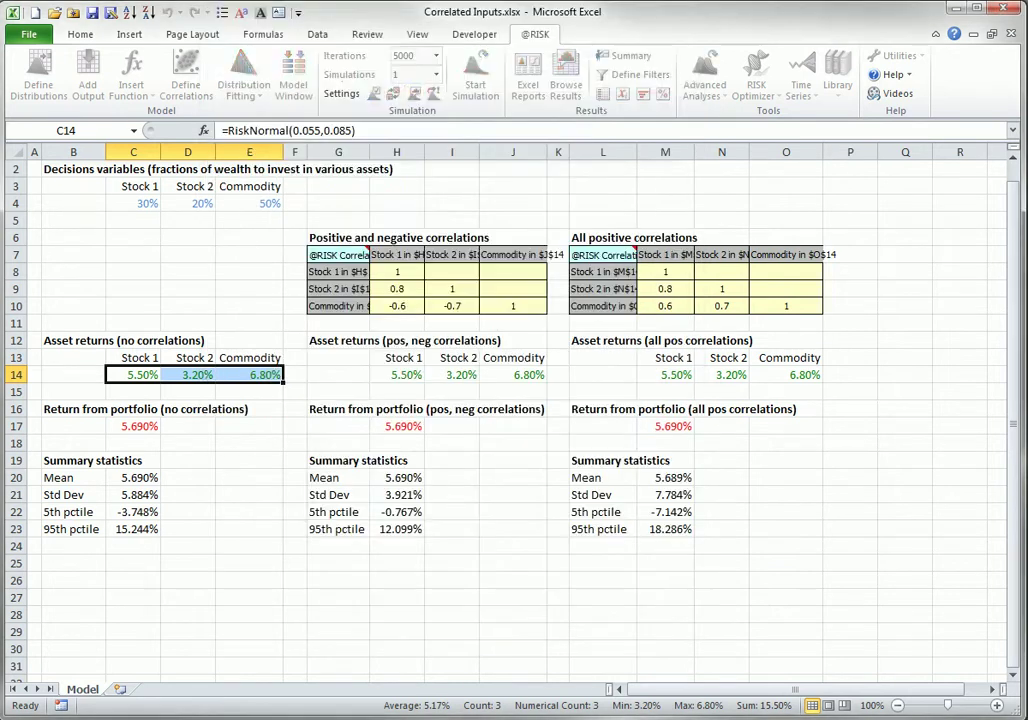